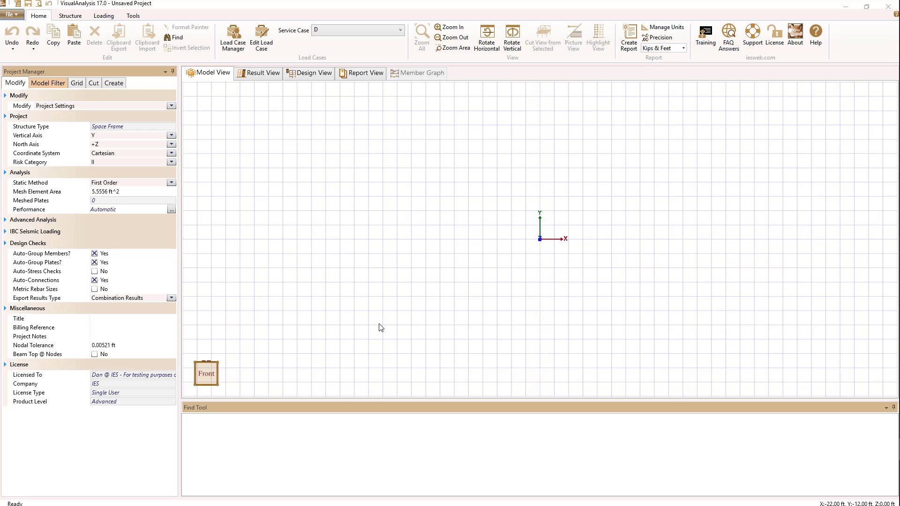
- Rotate the default grid by setting its Z-orientation to 45 degrees
left_click(76, 84)
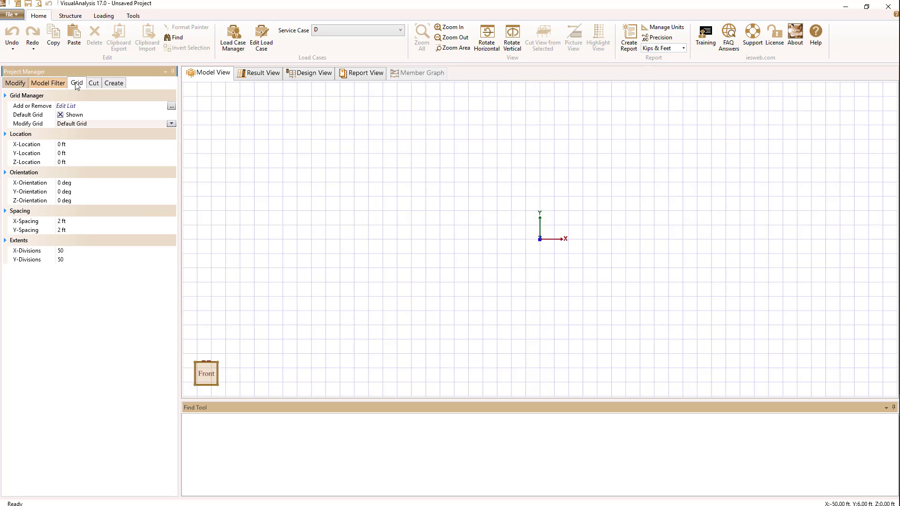
mouse_move(29, 159)
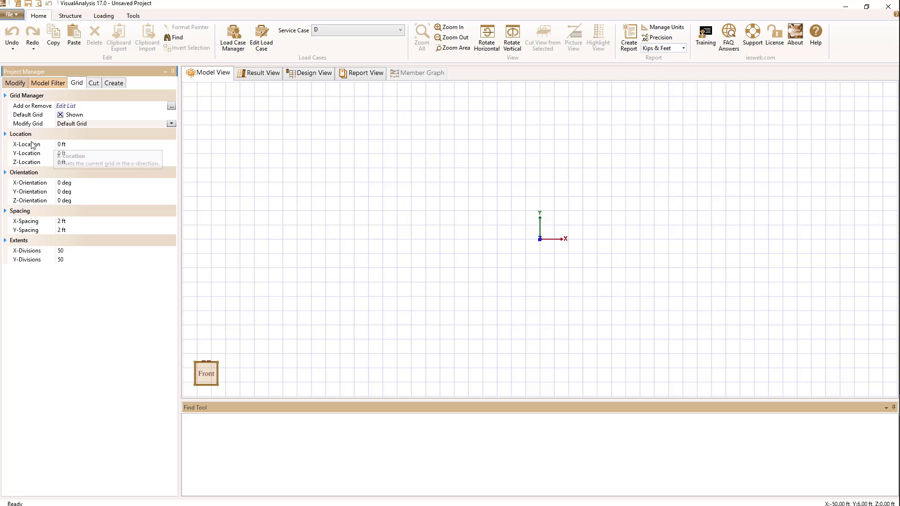
left_click(60, 145)
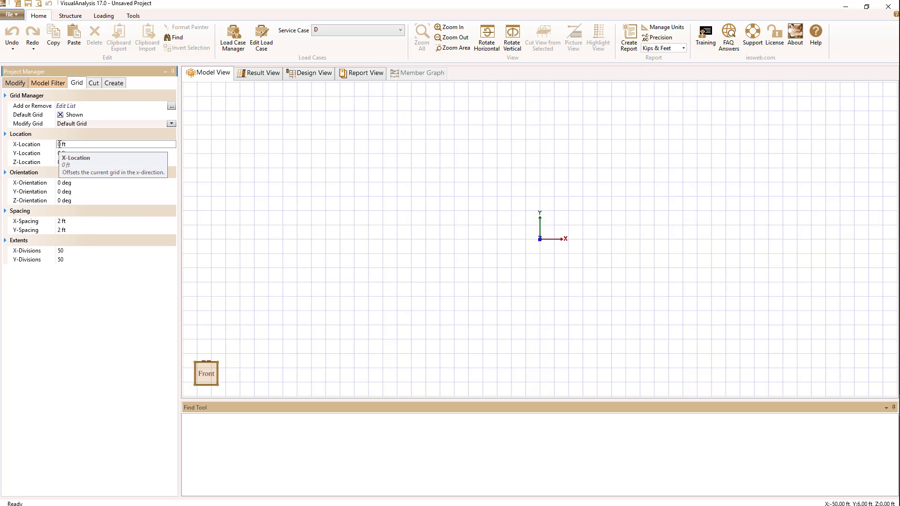
left_click(60, 183)
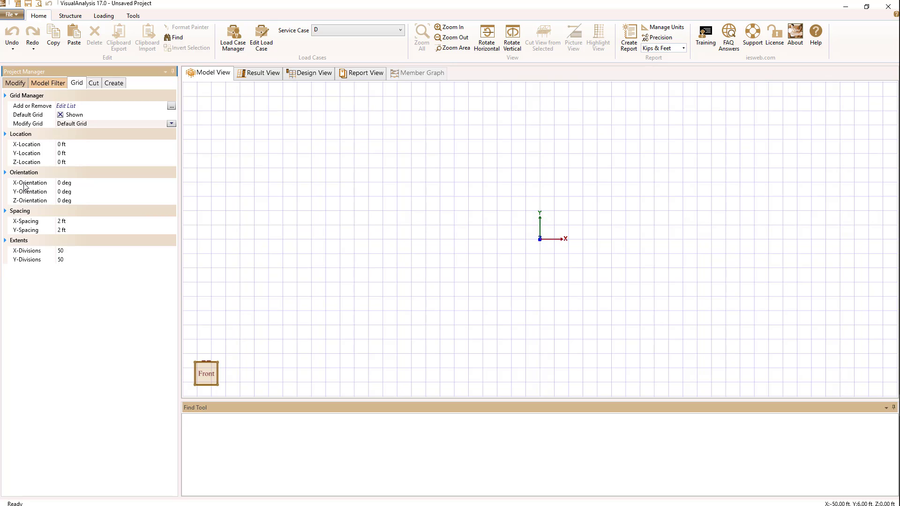
left_click(59, 200)
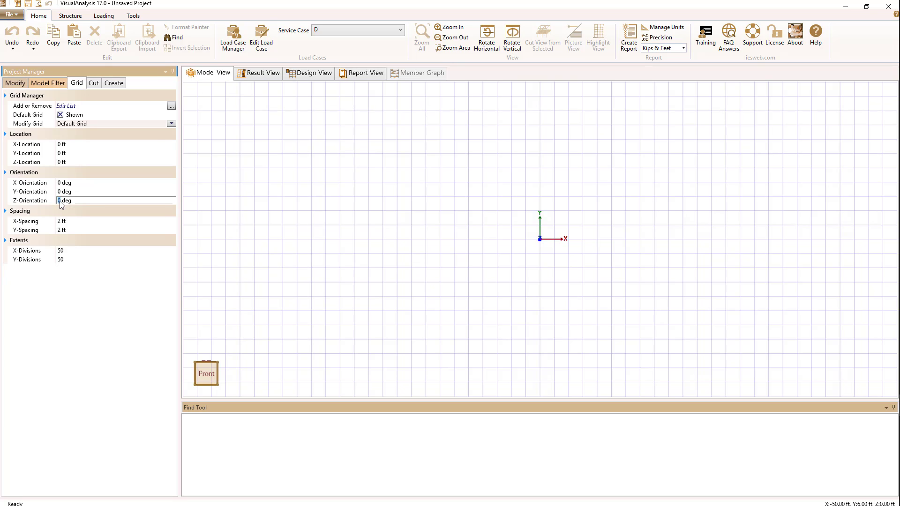
type("45")
left_click(96, 192)
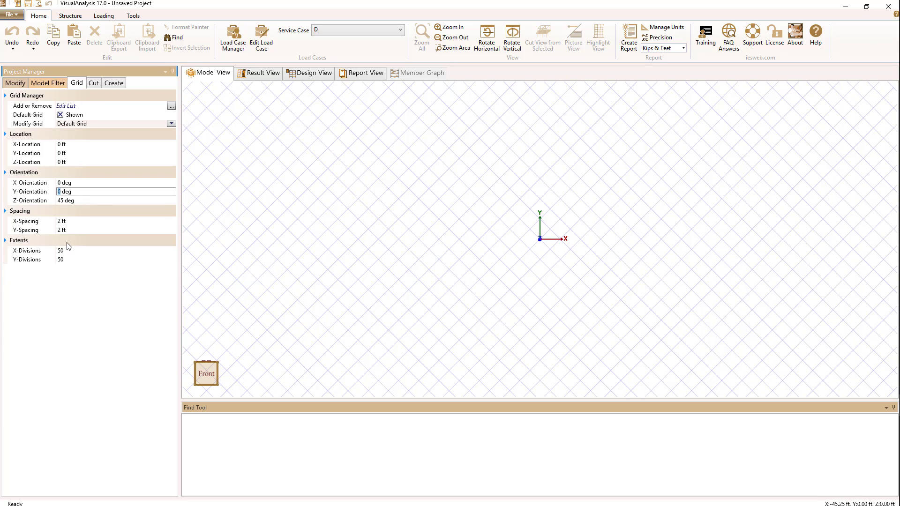
- Set the default grid's X-spacing to 1 ft and its X-divisions to 5
left_click(63, 220)
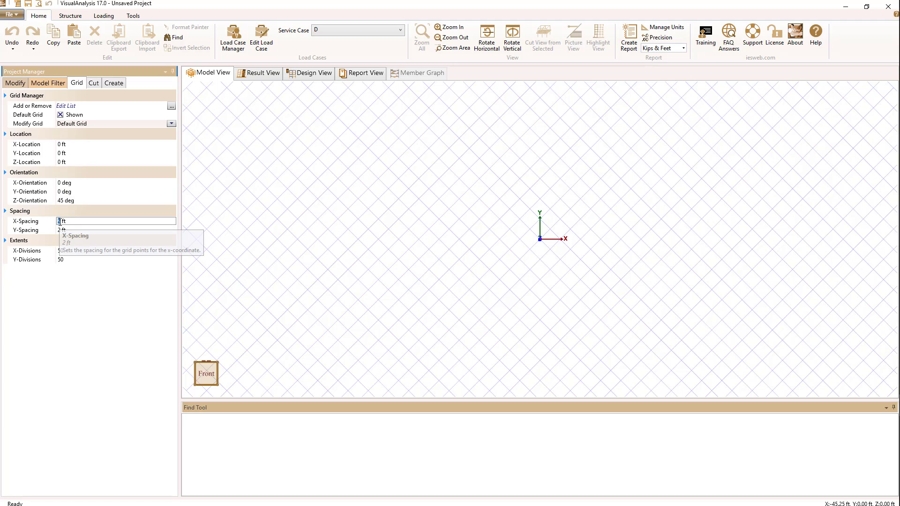
type("1")
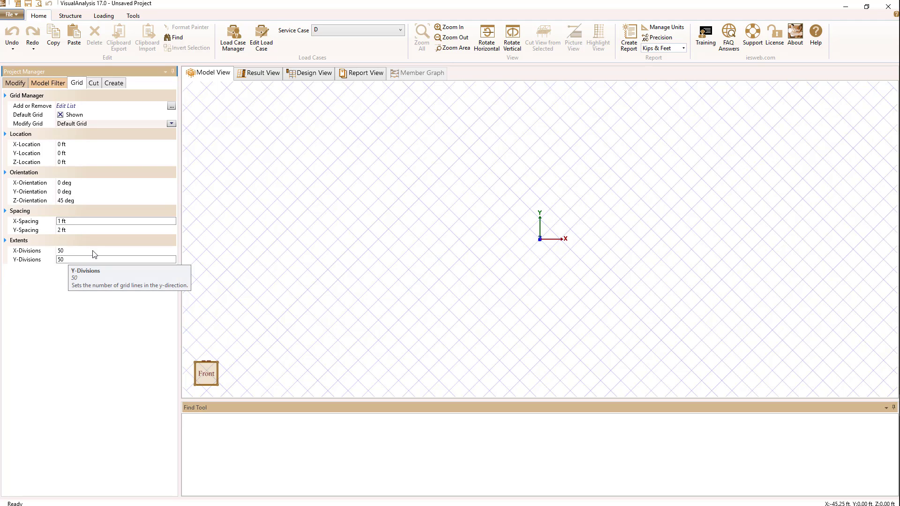
left_click(88, 230)
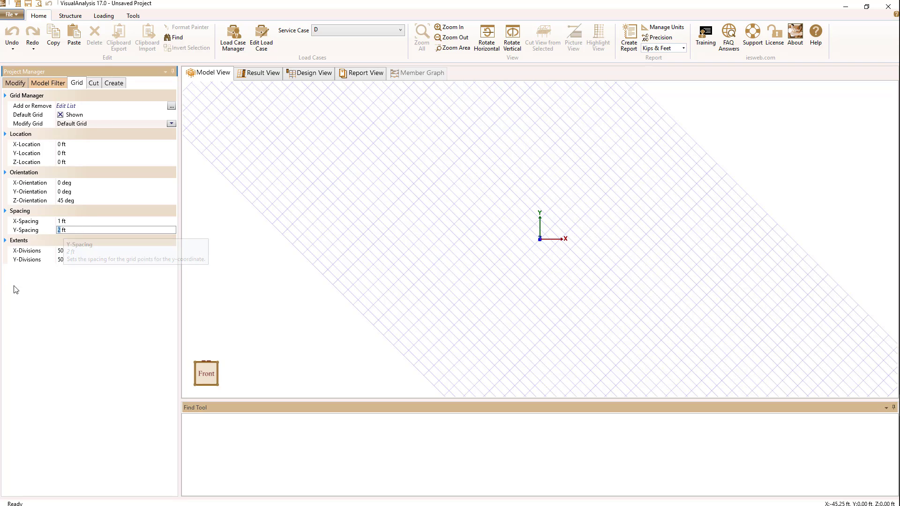
left_click(66, 251)
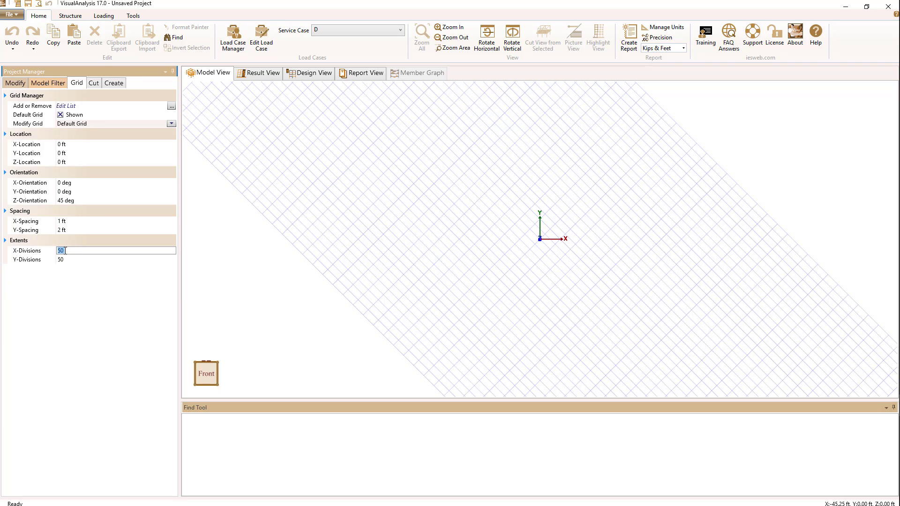
left_click(67, 259)
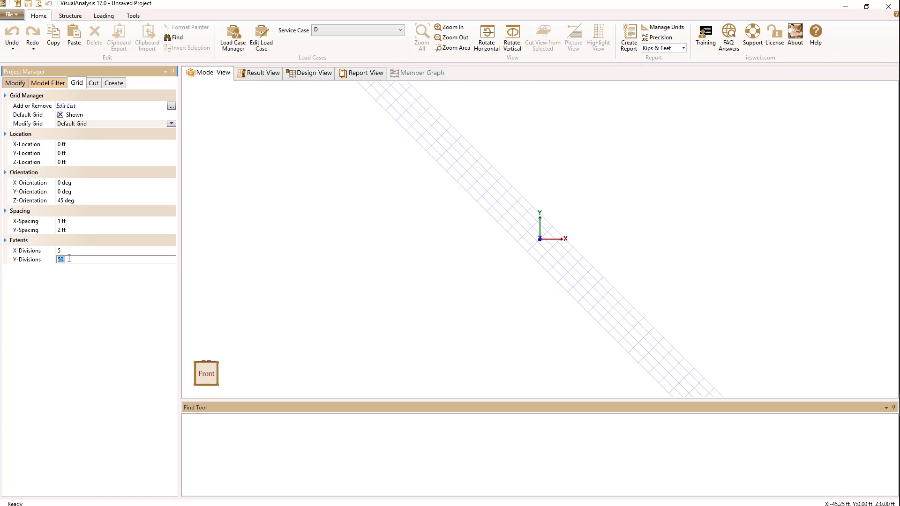
- Hide the default grid and add a new polar grid to the project
left_click(60, 115)
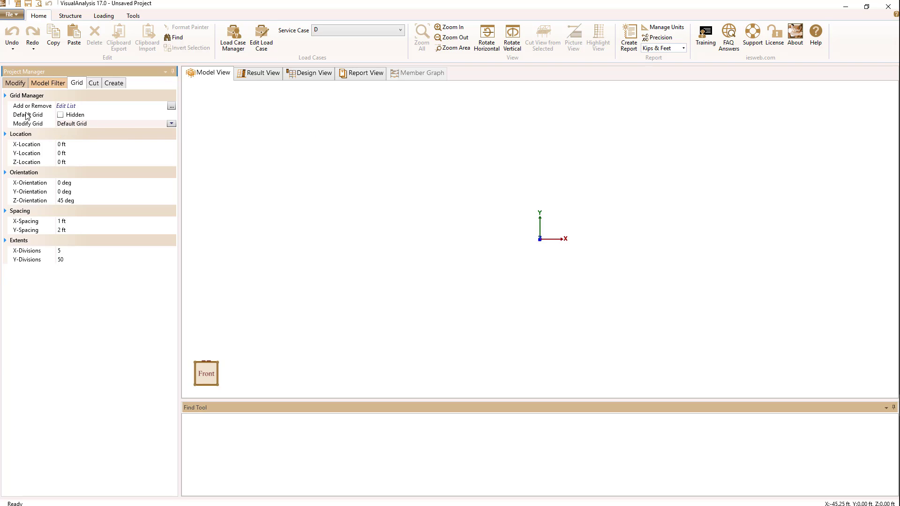
left_click(171, 106)
left_click_drag(427, 170, 352, 140)
left_click(378, 172)
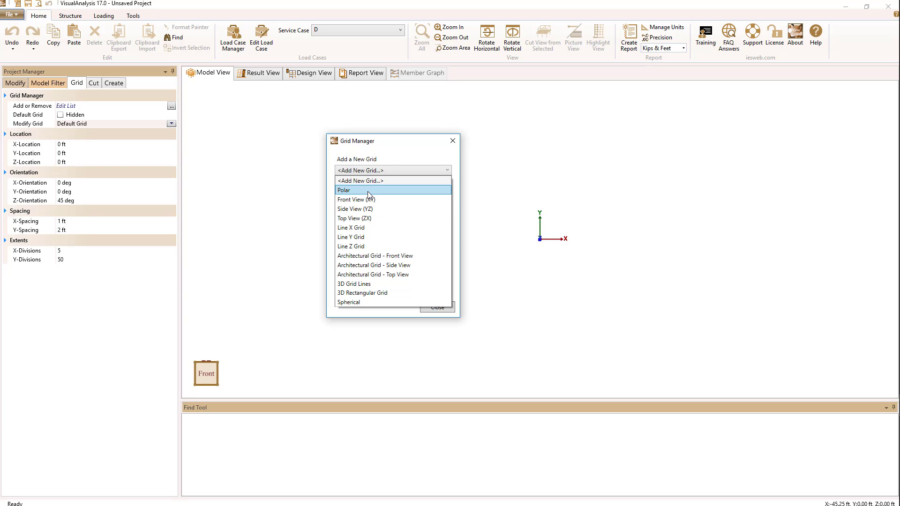
left_click(368, 191)
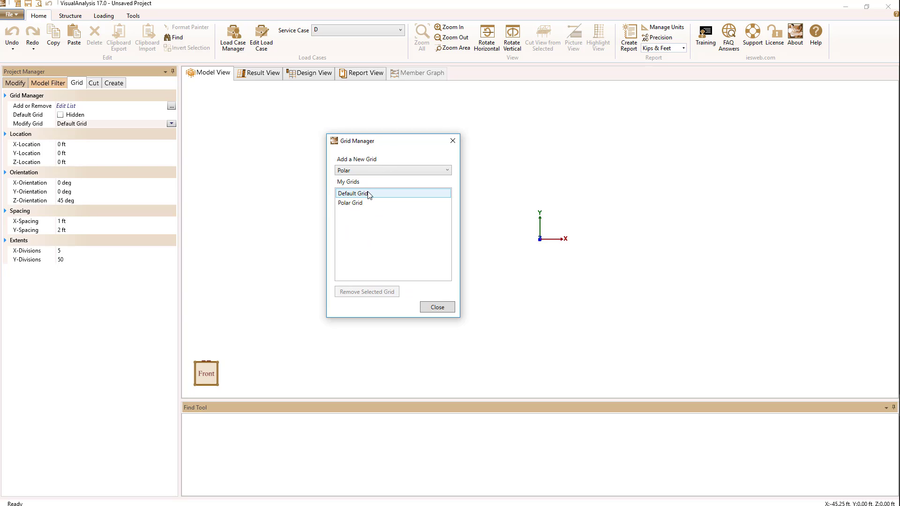
left_click(435, 306)
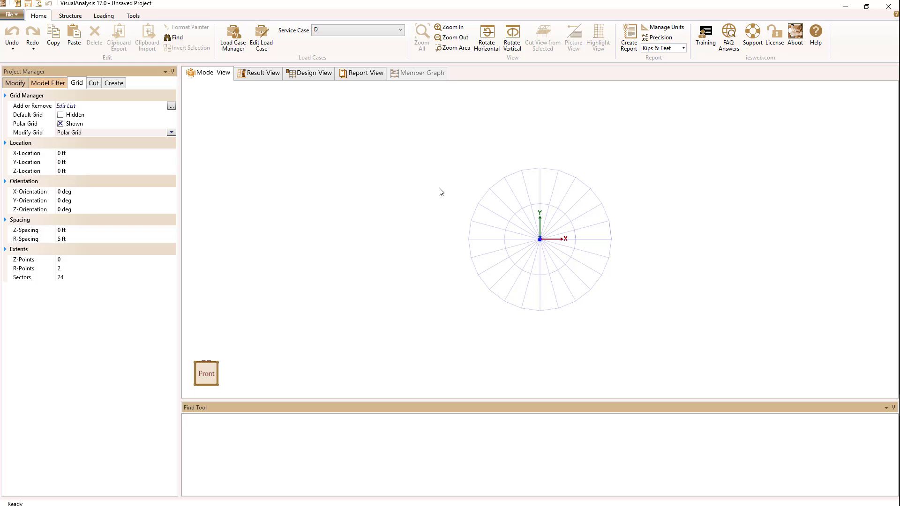
- Add a Line X grid to the project and hide the polar grid
left_click(59, 162)
left_click(171, 107)
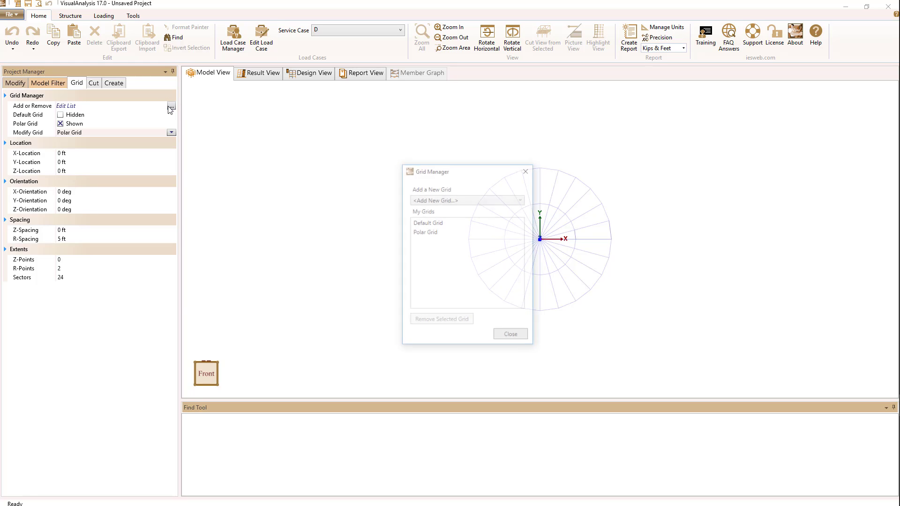
left_click(462, 201)
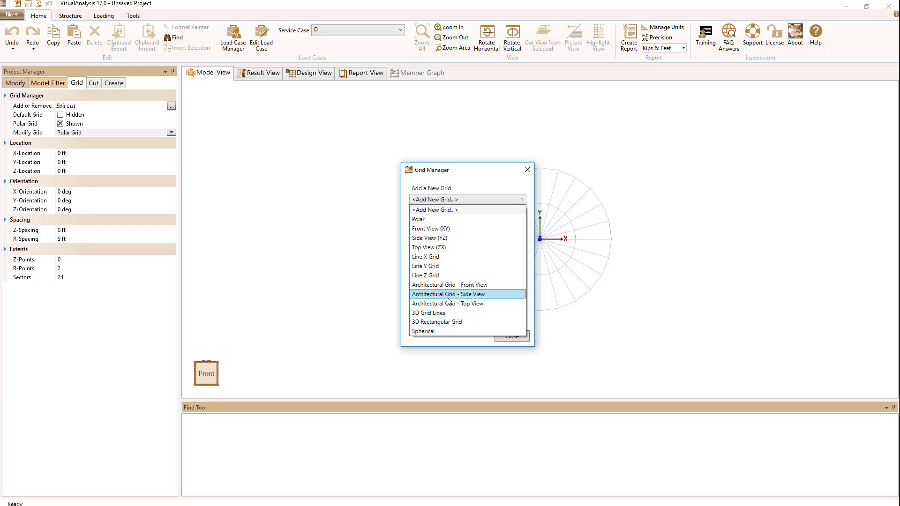
left_click(441, 261)
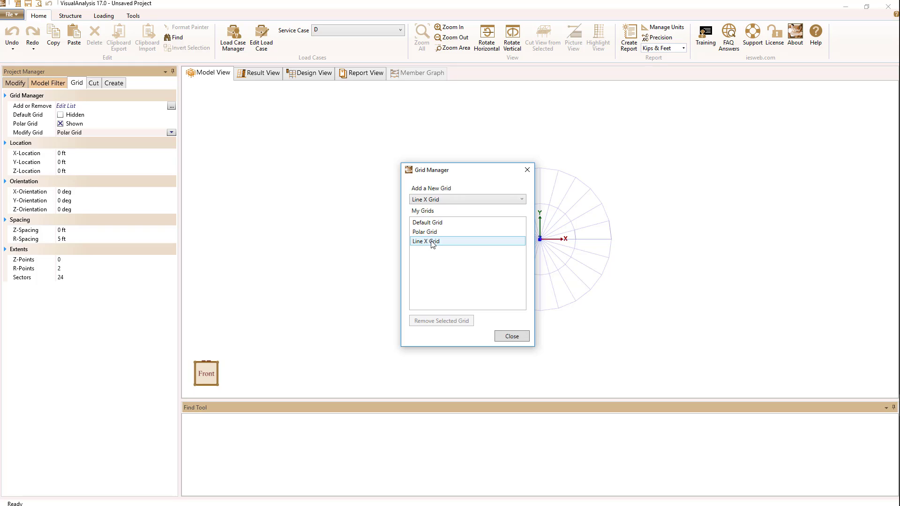
left_click(511, 336)
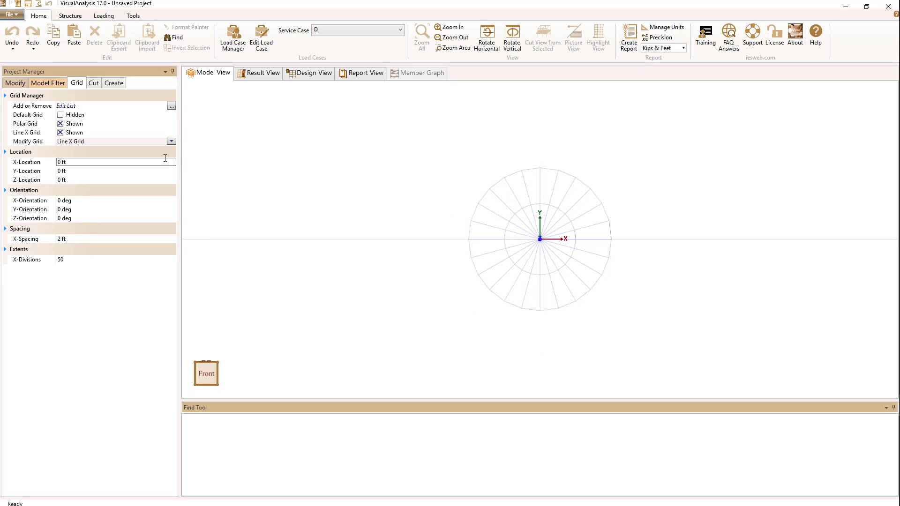
left_click(60, 124)
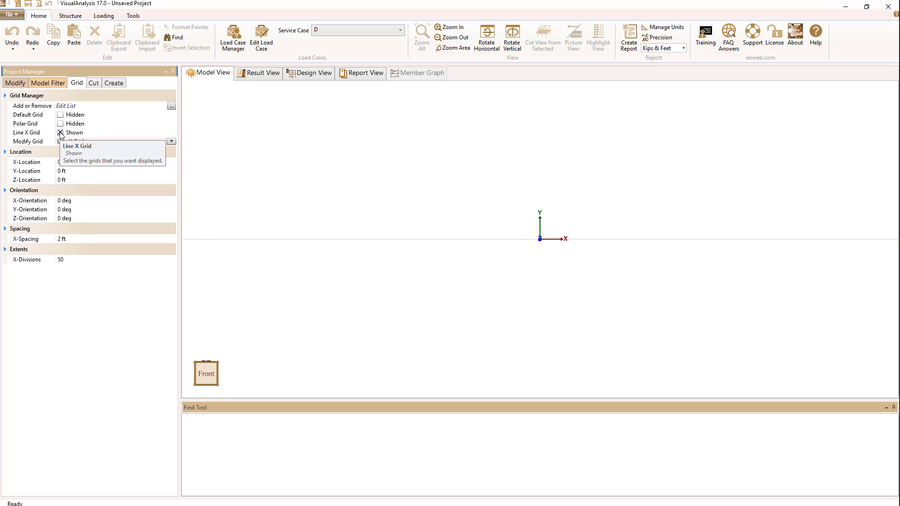
left_click(72, 218)
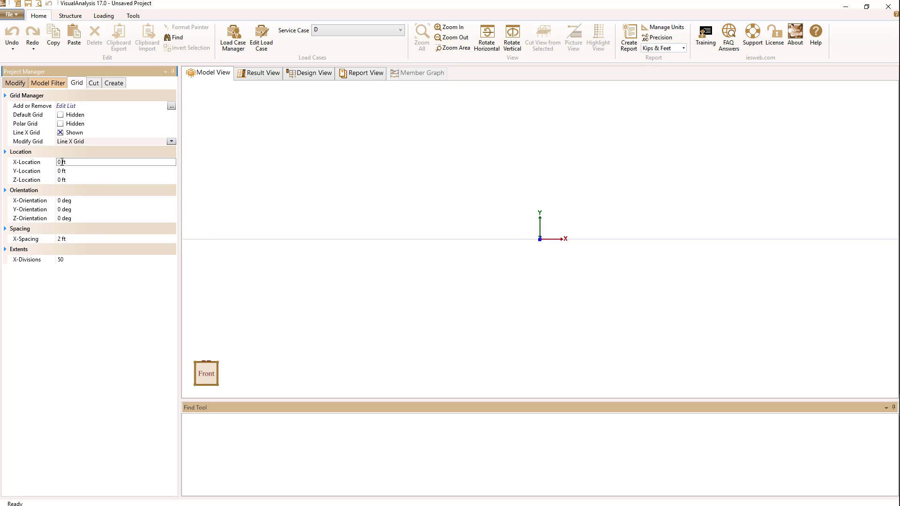
left_click(59, 201)
left_click(59, 238)
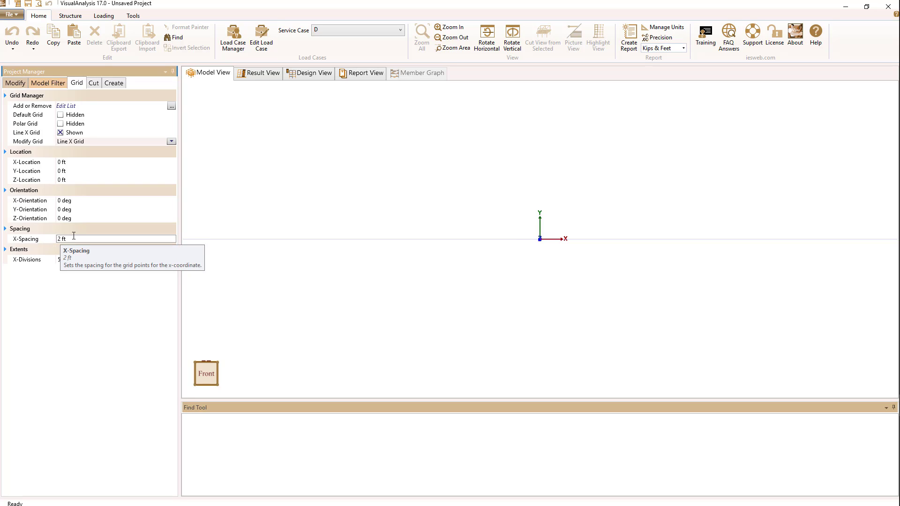
key("Return")
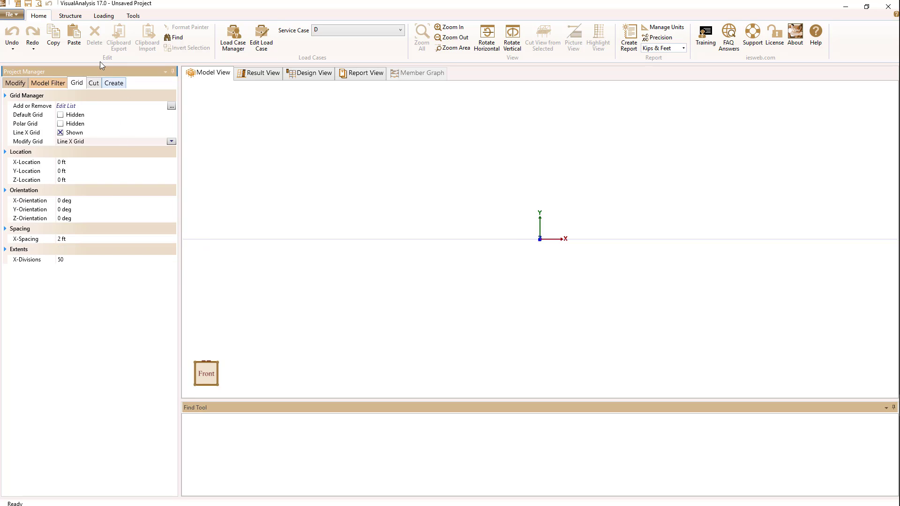
- Draw a 14 ft horizontal member along the Line X grid from X = -20 ft to X = -6 ft
left_click(71, 15)
left_click(39, 39)
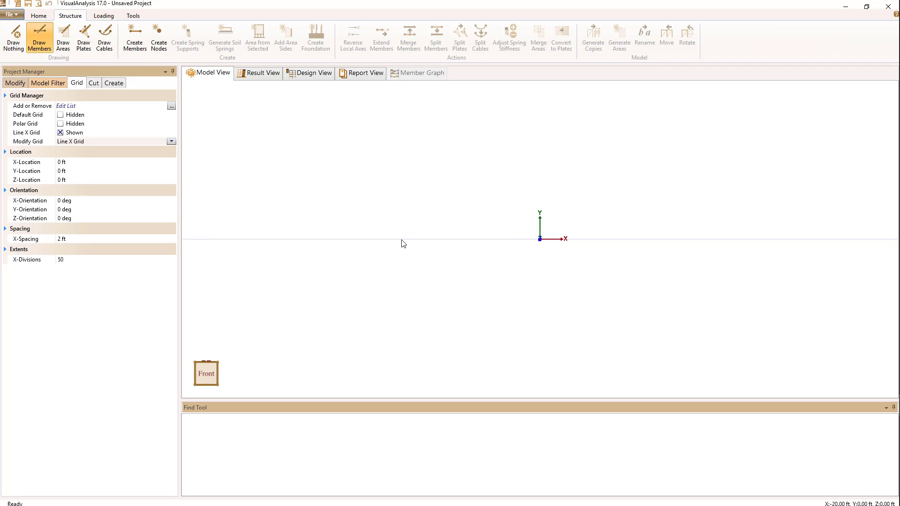
left_click_drag(397, 239, 499, 239)
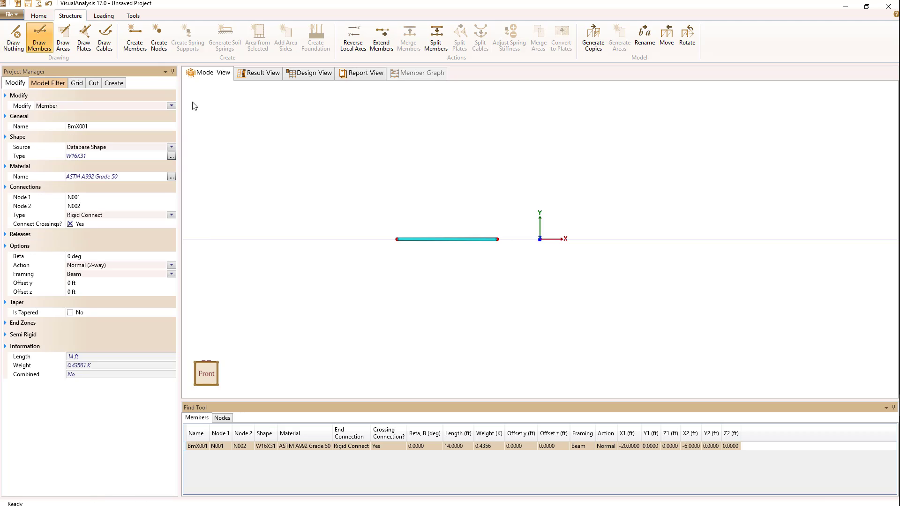
- Add an Architectural Grid - Front View to the project and hide the Line X grid
left_click(113, 84)
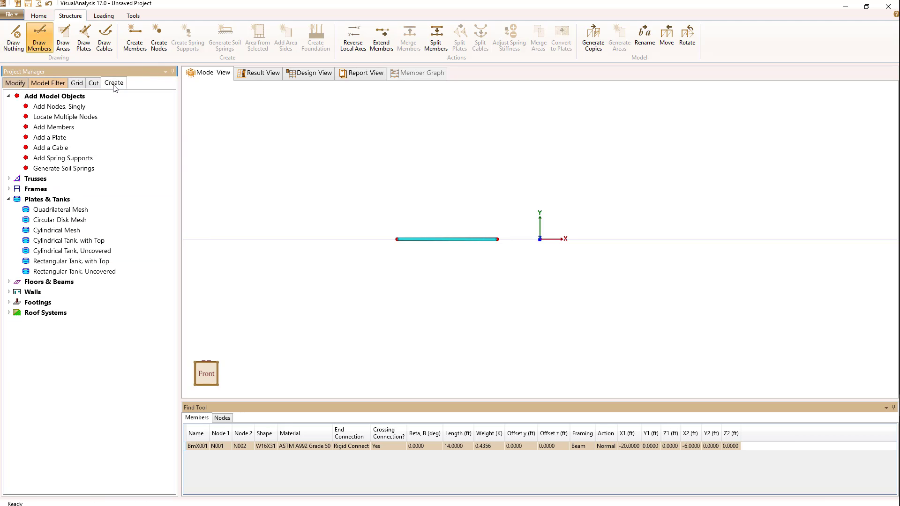
left_click(81, 83)
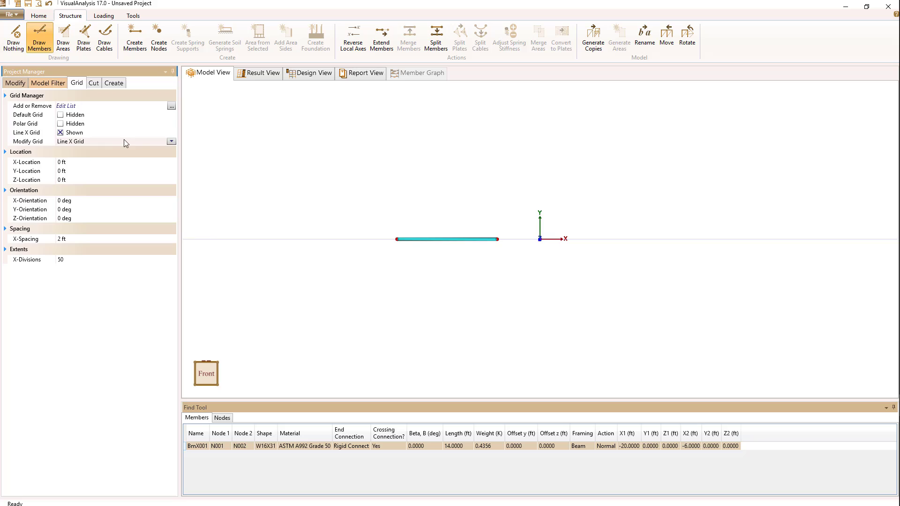
left_click(171, 106)
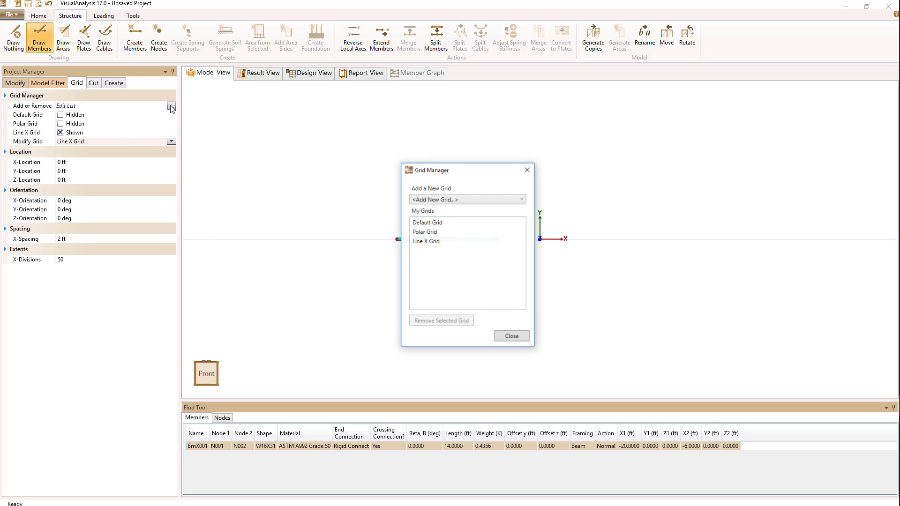
left_click(431, 200)
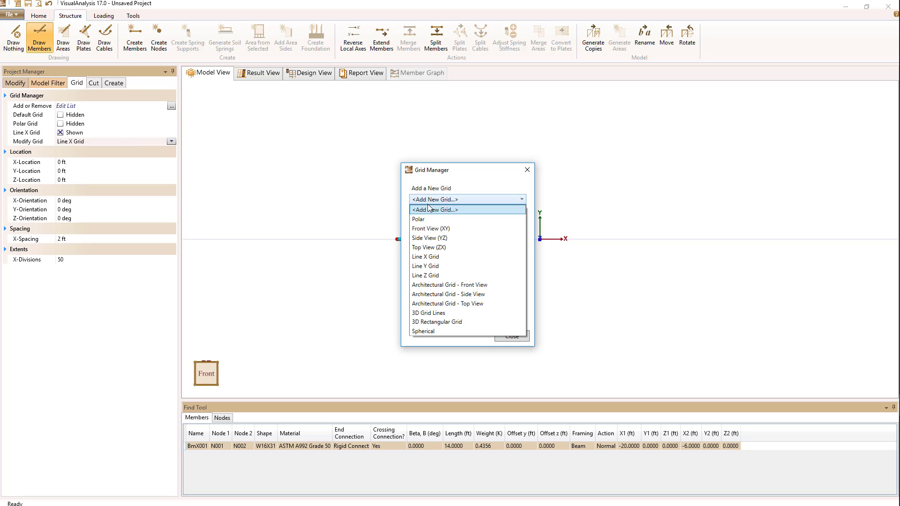
left_click(447, 285)
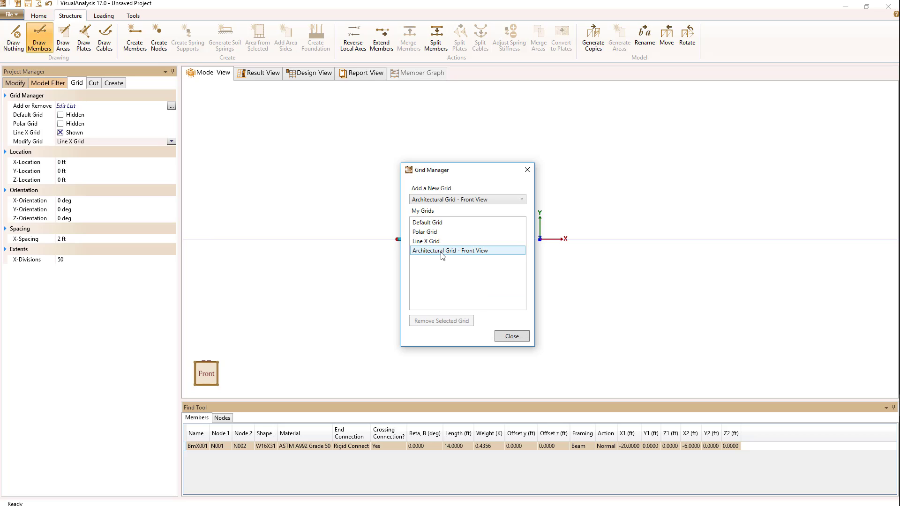
left_click(510, 336)
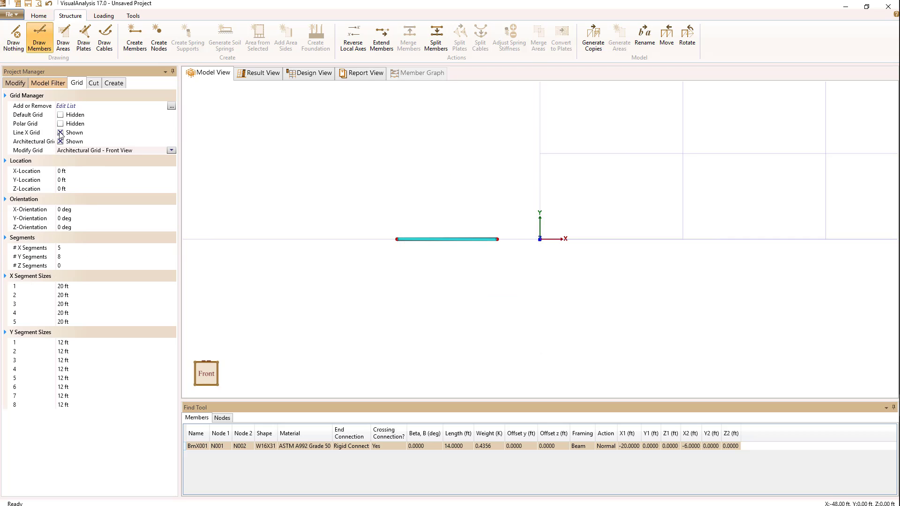
left_click(60, 132)
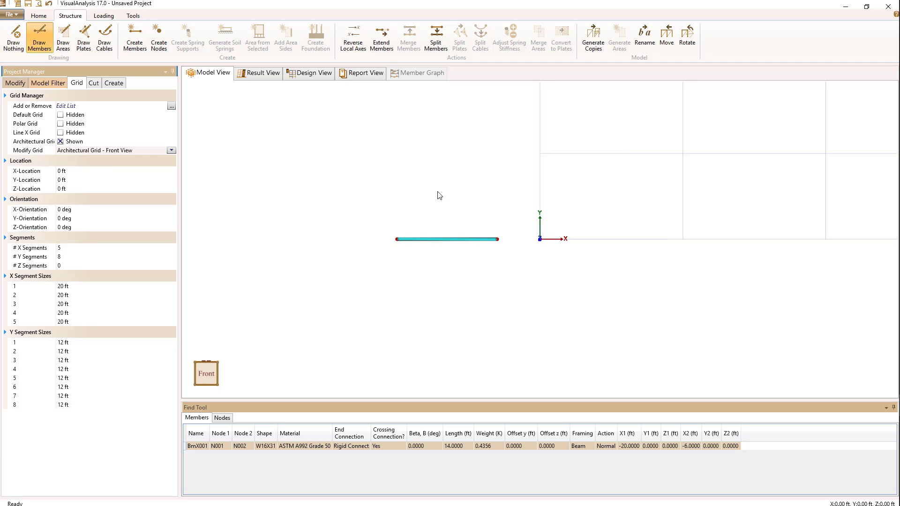
- Set the first X segment of the front-view architectural grid to 10 ft
scroll(443, 196, "down", 2)
scroll(377, 251, "down", 3)
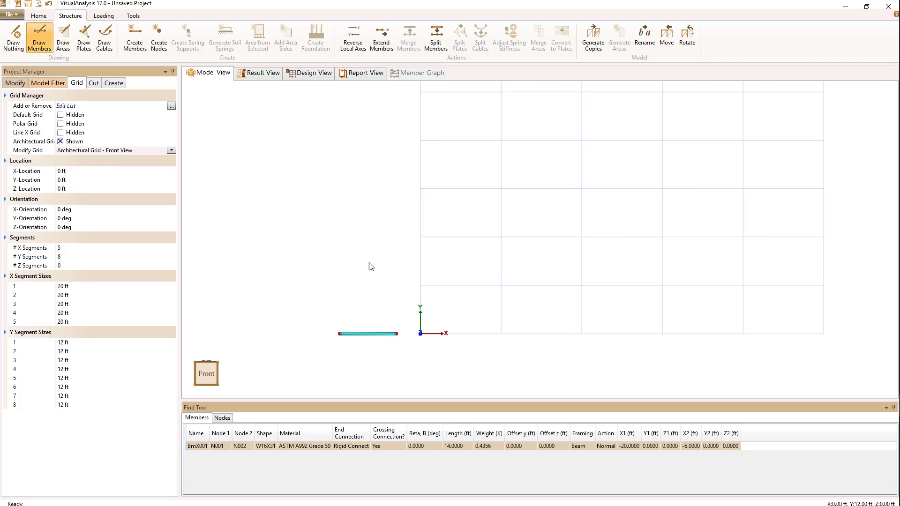
scroll(370, 164, "down", 1)
middle_click_drag(369, 164, 381, 264)
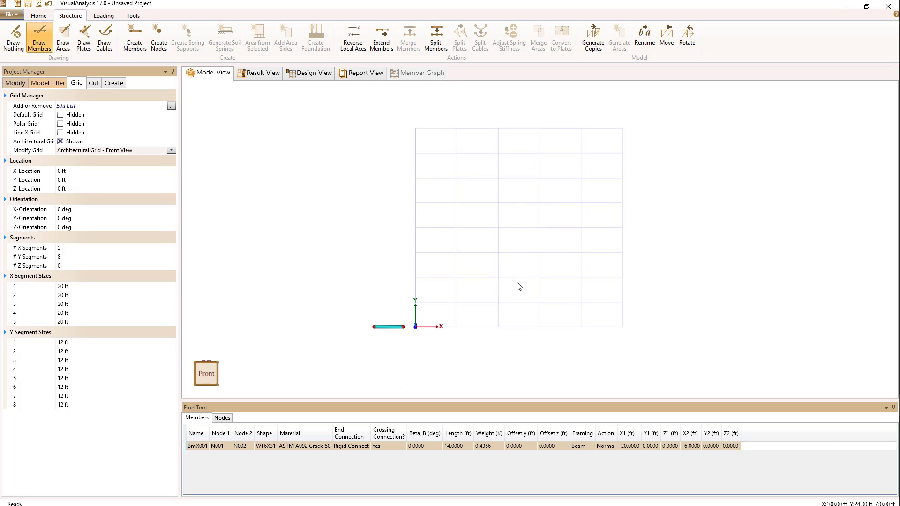
left_click(131, 304)
double_click(61, 285)
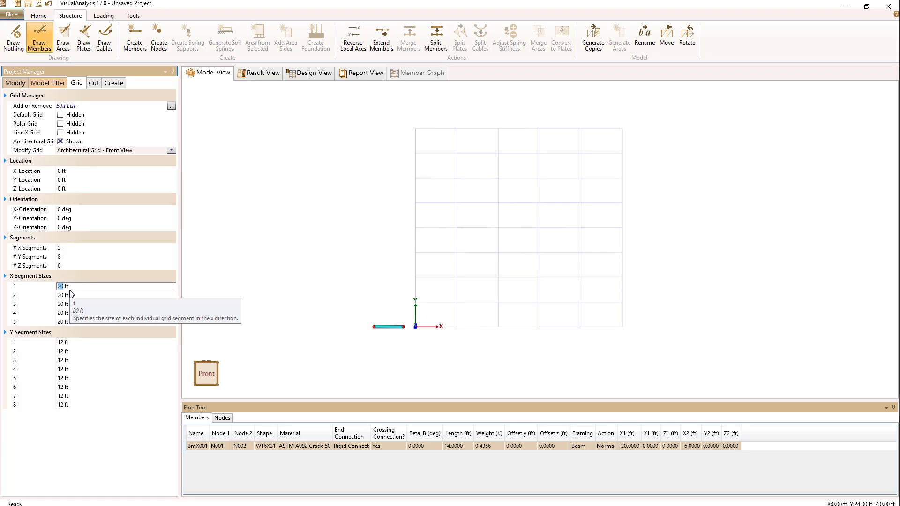
type("10")
key("Tab")
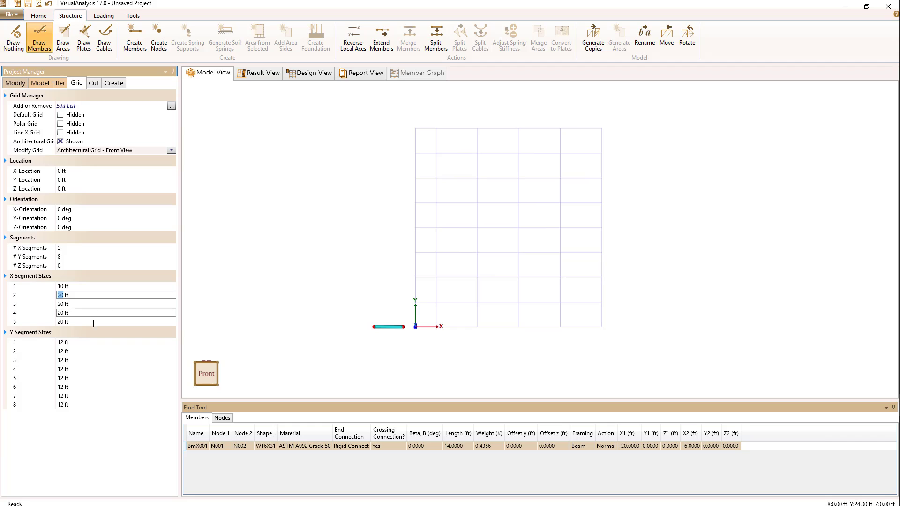
- Set the fourth X segment of the architectural grid to 30 ft
key("Down")
key("Down")
type("30")
key("Up")
key("Up")
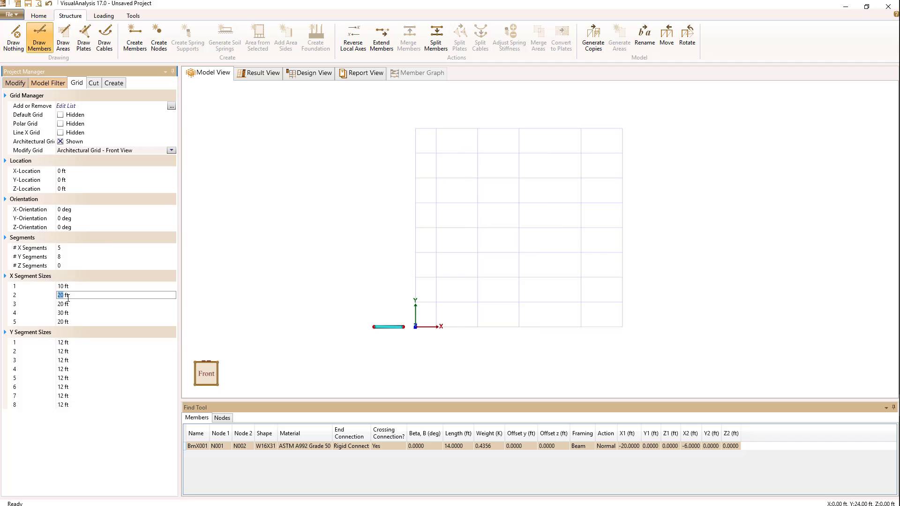
- Reduce the architectural grid to 2 Y segments and set the second Y segment size to 40 ft
double_click(63, 257)
type("1")
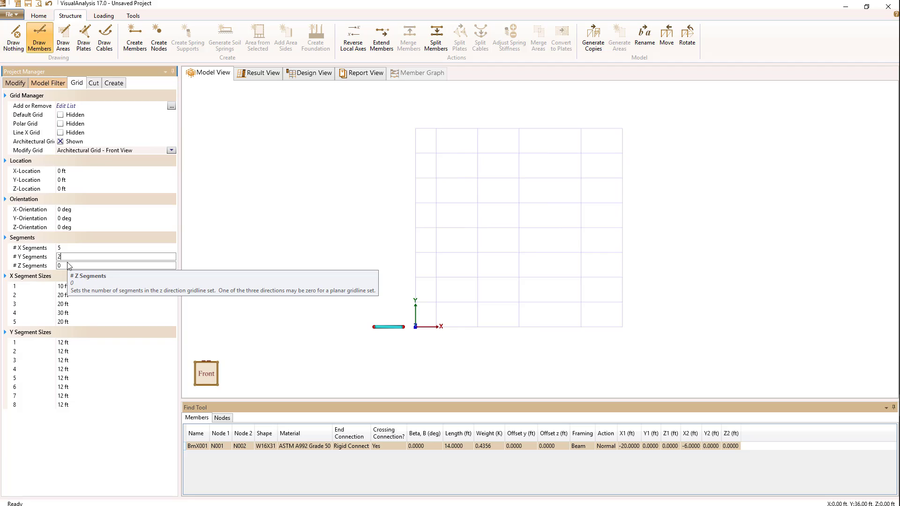
key("Return")
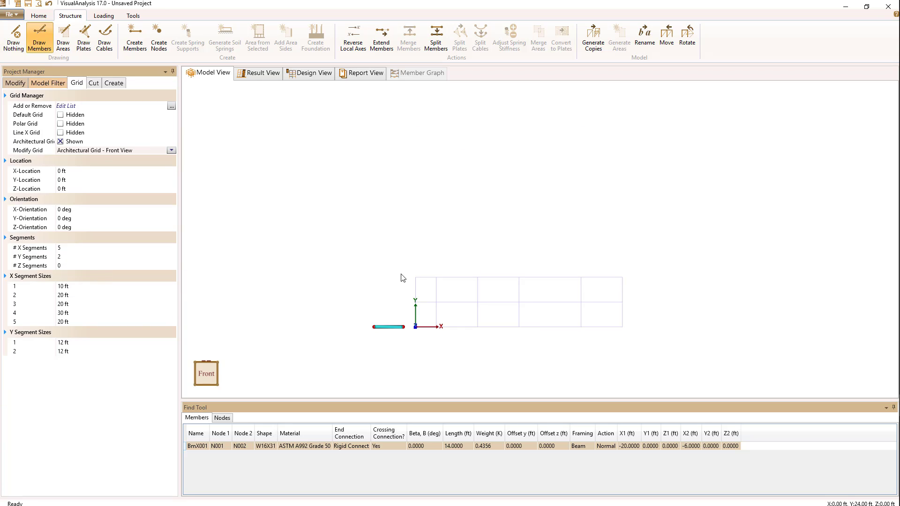
double_click(58, 353)
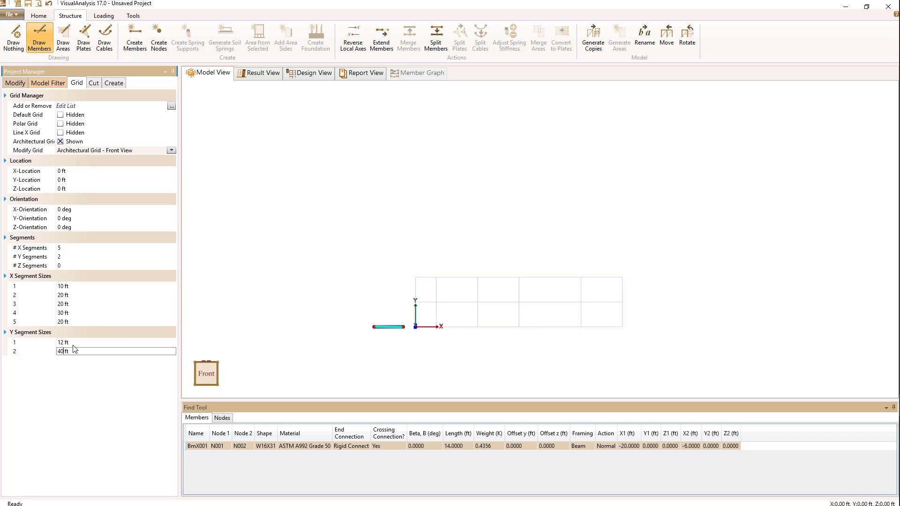
left_click(72, 343)
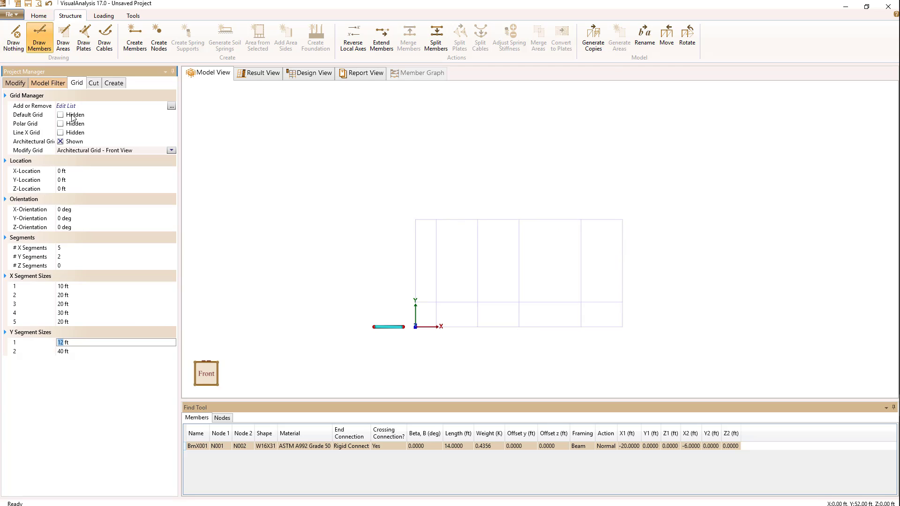
- Add a 3D Grid Lines grid to the project and hide the architectural grid
left_click(171, 107)
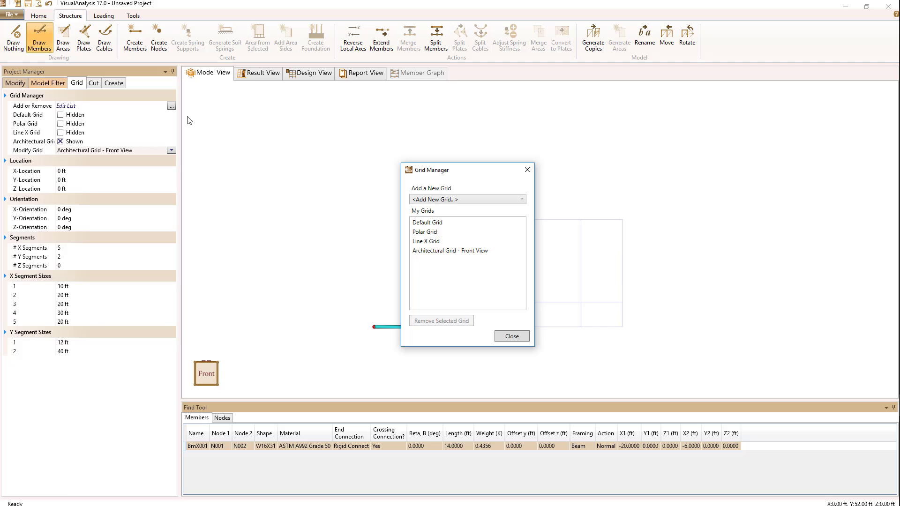
left_click(468, 199)
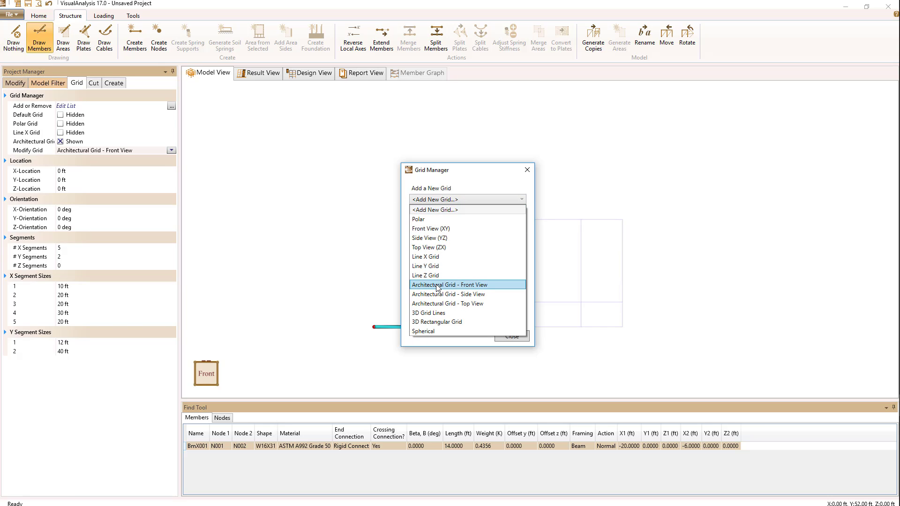
left_click(436, 313)
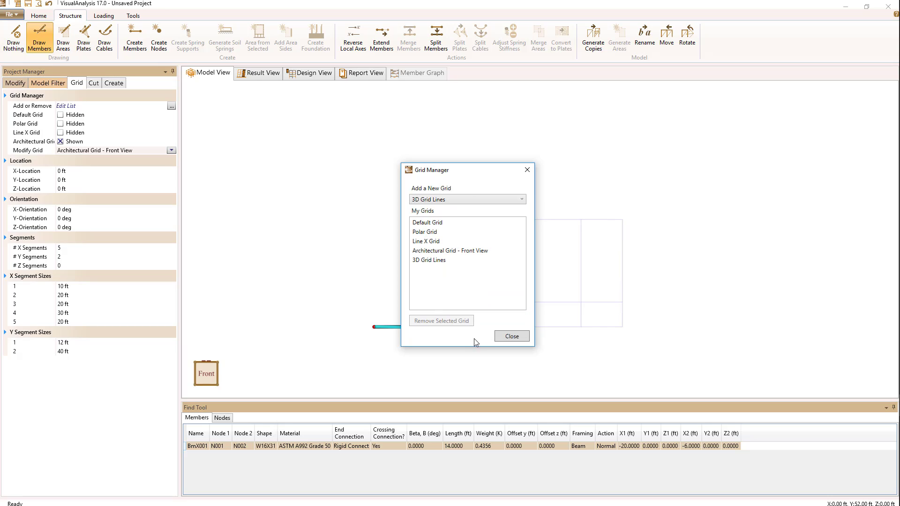
left_click(507, 338)
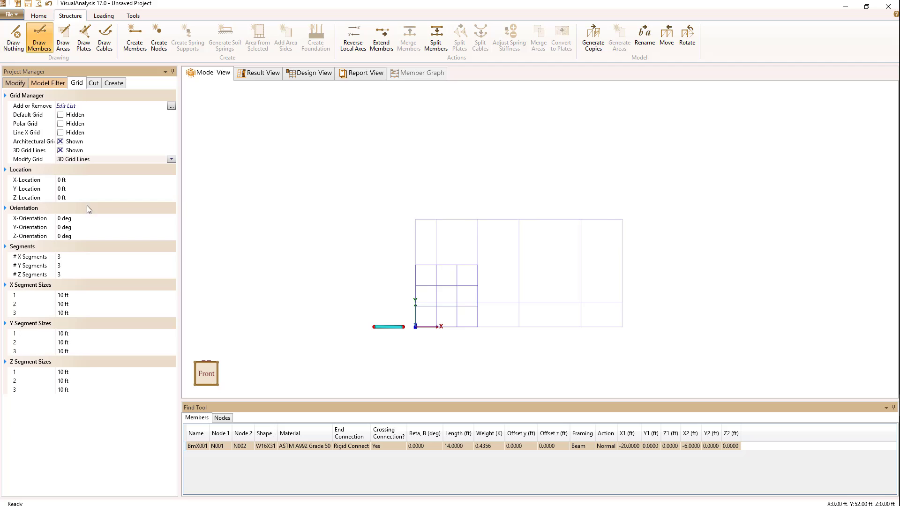
left_click(60, 141)
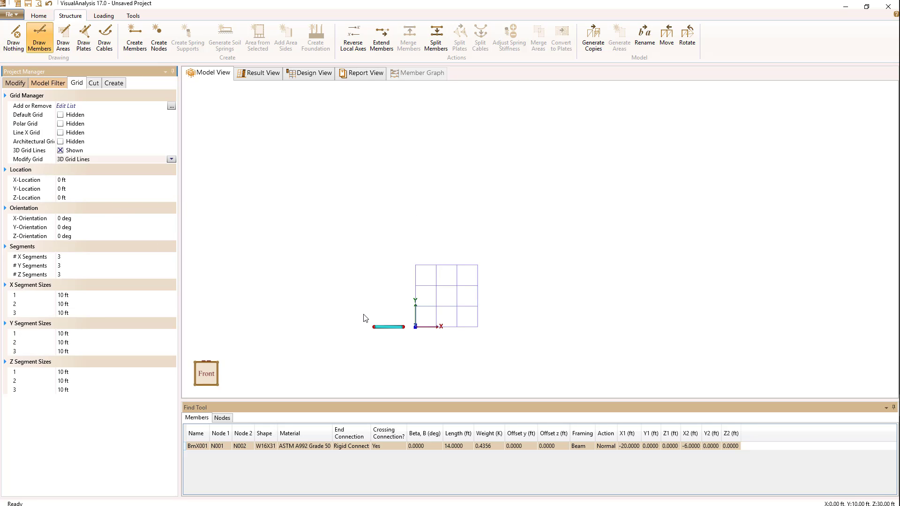
scroll(365, 318, "up", 2)
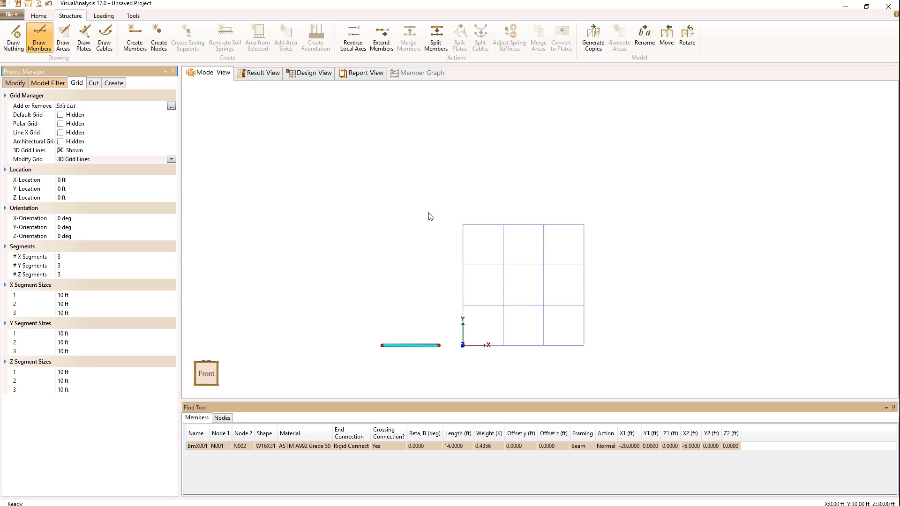
middle_click_drag(430, 217, 395, 355)
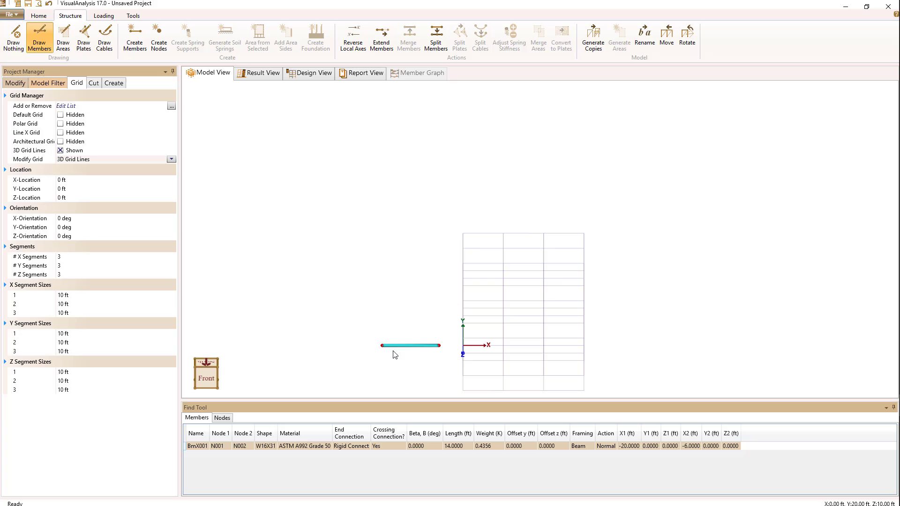
left_click(383, 346)
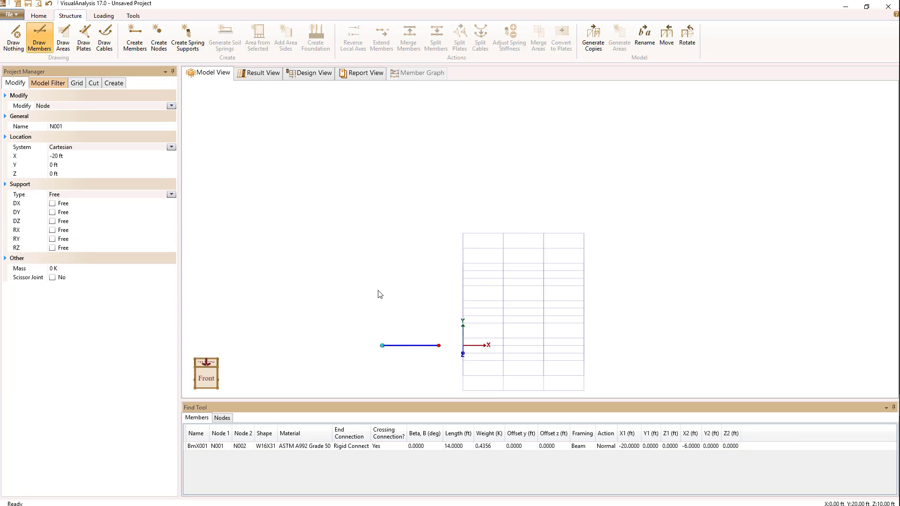
middle_click_drag(294, 267, 258, 233)
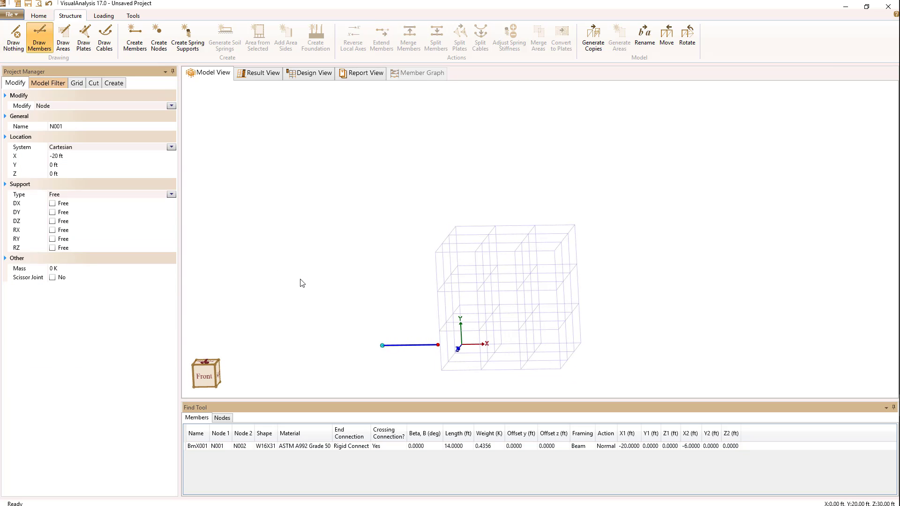
- Add a 3D Rectangular Grid to the project and hide the 3D Grid Lines grid
left_click(76, 83)
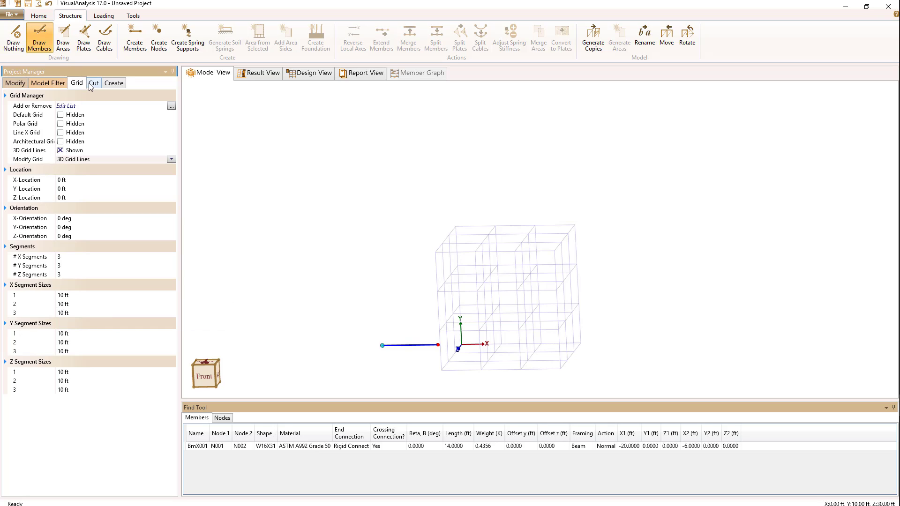
left_click(172, 106)
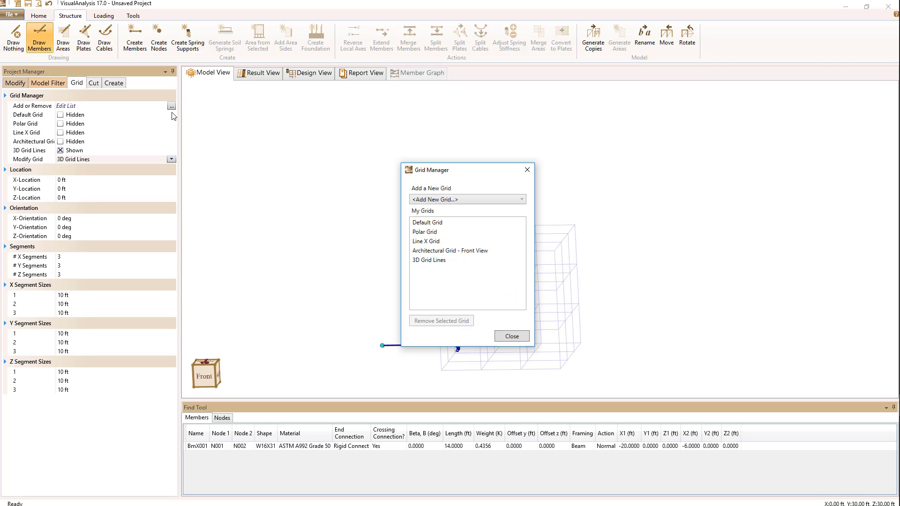
left_click(427, 261)
left_click(431, 200)
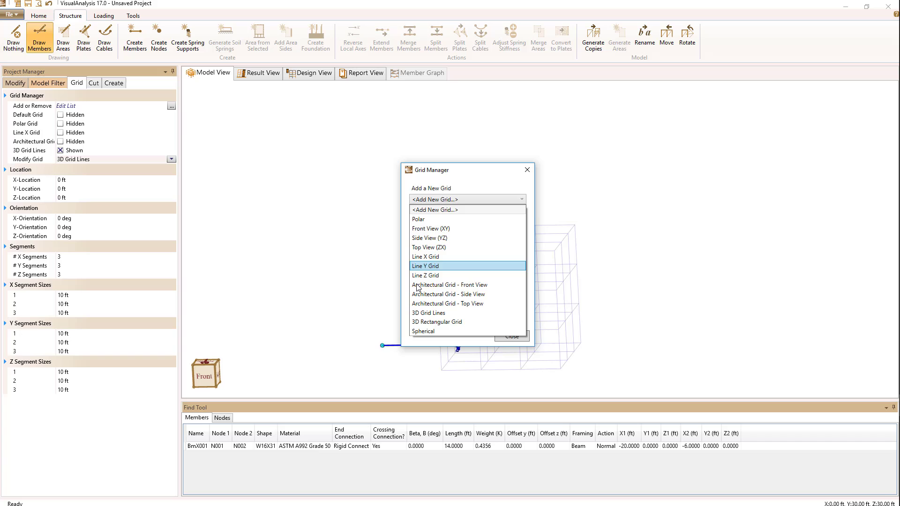
left_click(428, 322)
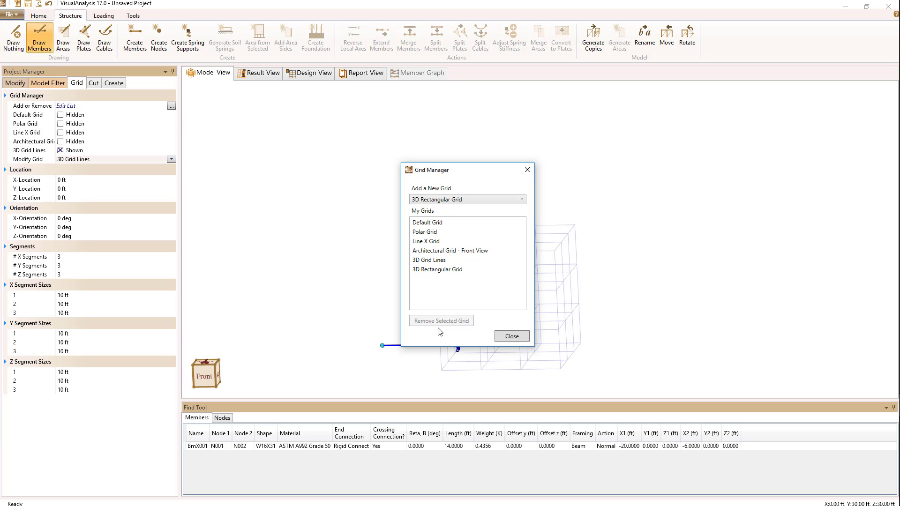
left_click(511, 336)
left_click(60, 151)
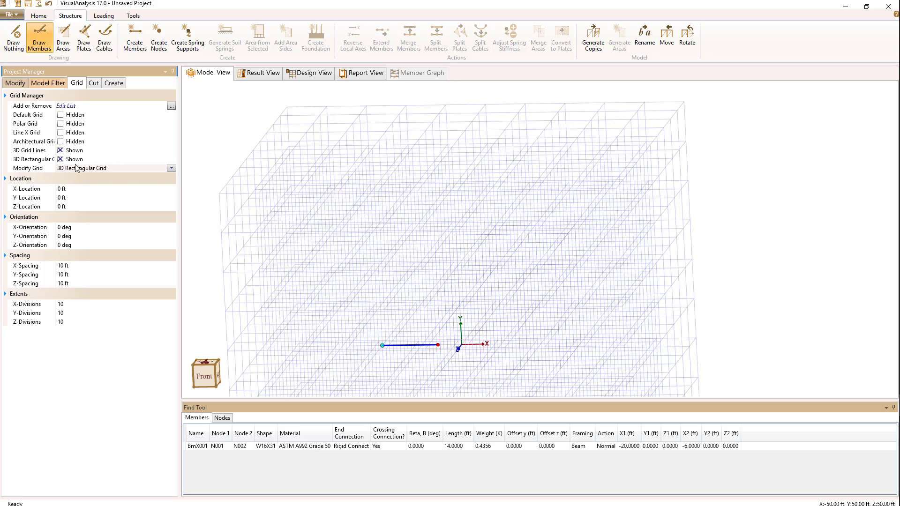
scroll(264, 248, "down", 4)
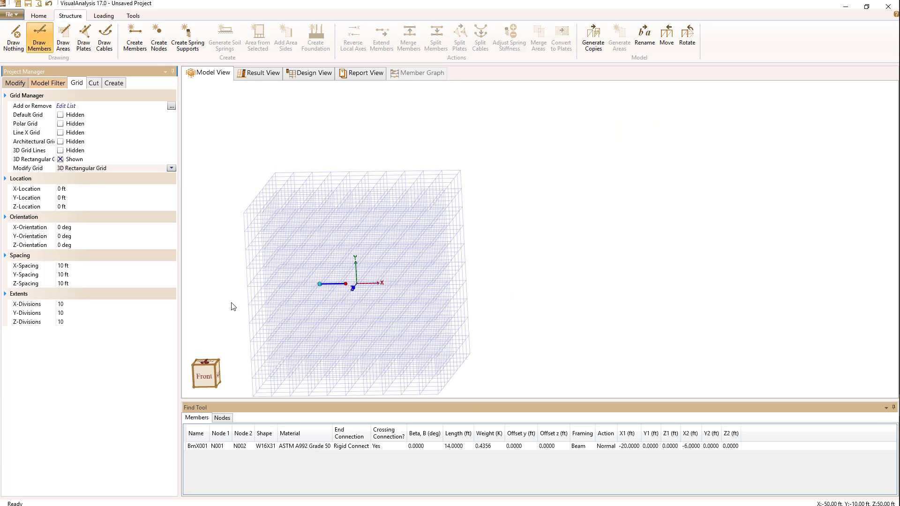
middle_click_drag(253, 227, 276, 227)
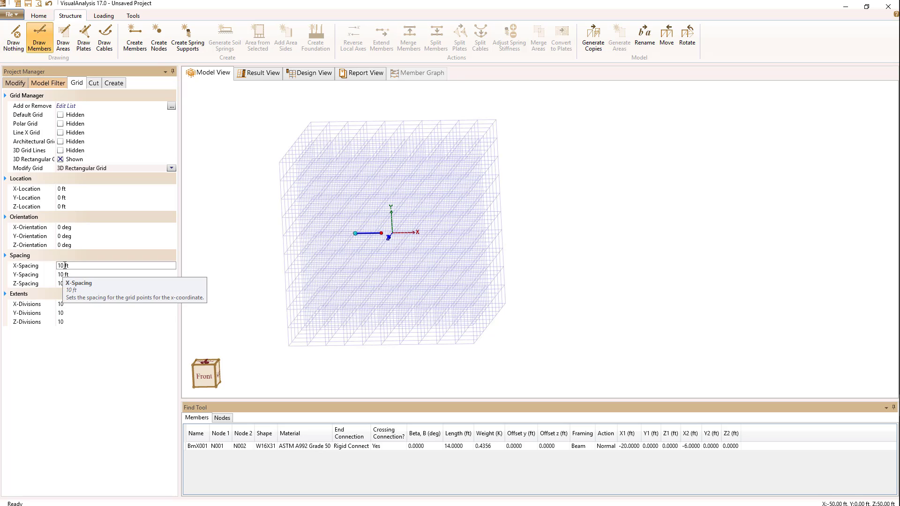
left_click(63, 304)
double_click(64, 304)
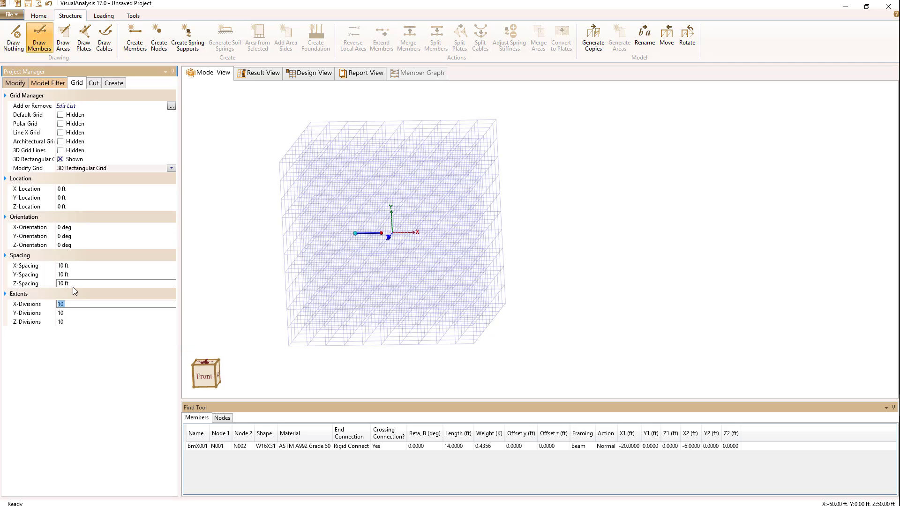
left_click(237, 212)
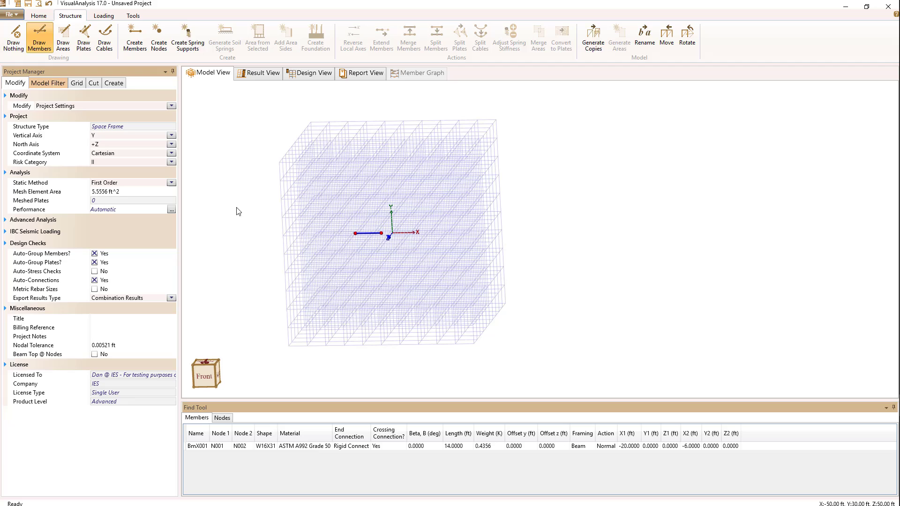
left_click(113, 84)
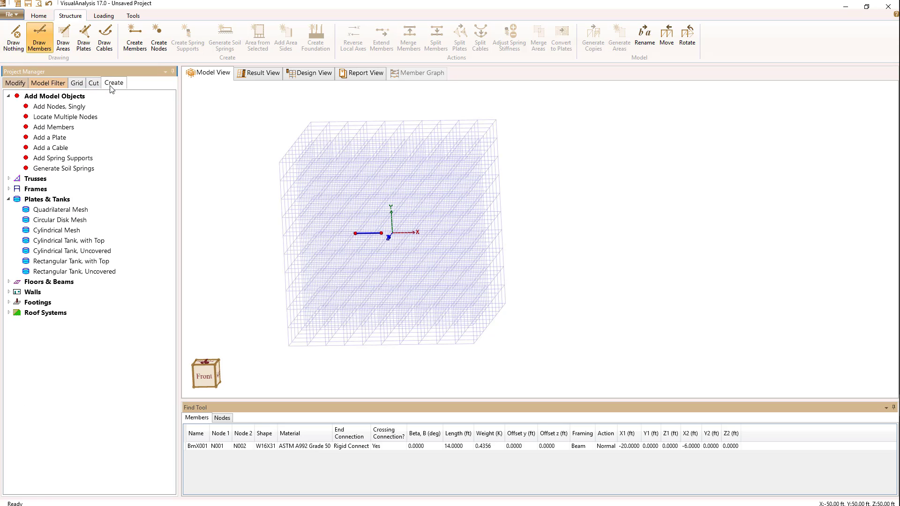
left_click(77, 84)
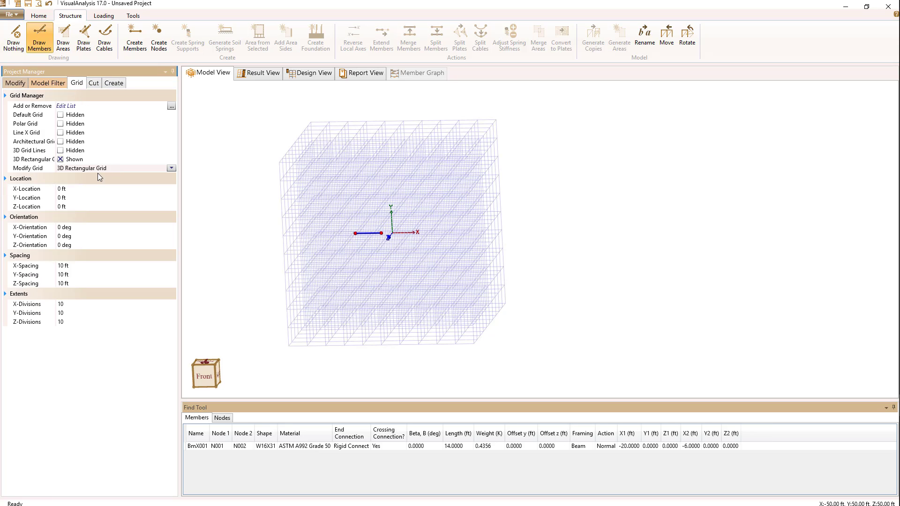
left_click(172, 168)
left_click(171, 167)
- Add a Spherical grid to the project and hide the 3D Rectangular Grid
left_click(171, 106)
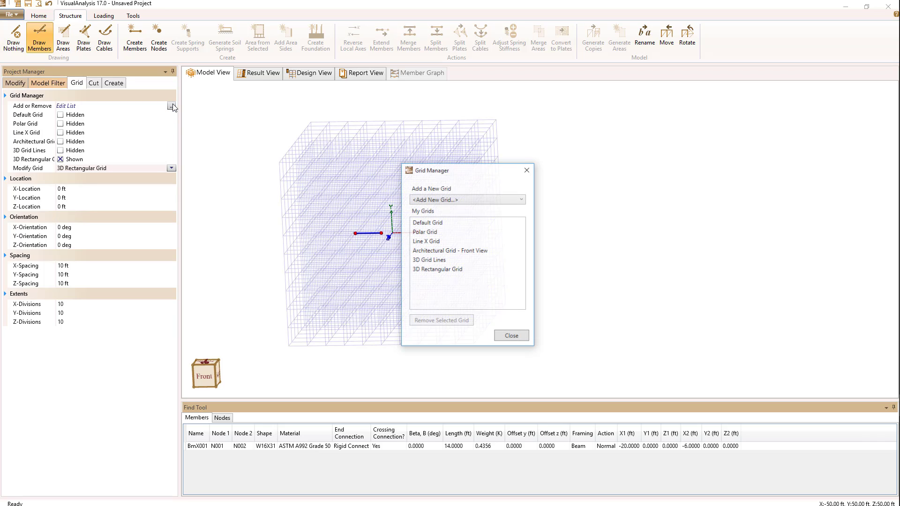
left_click(424, 200)
left_click(422, 332)
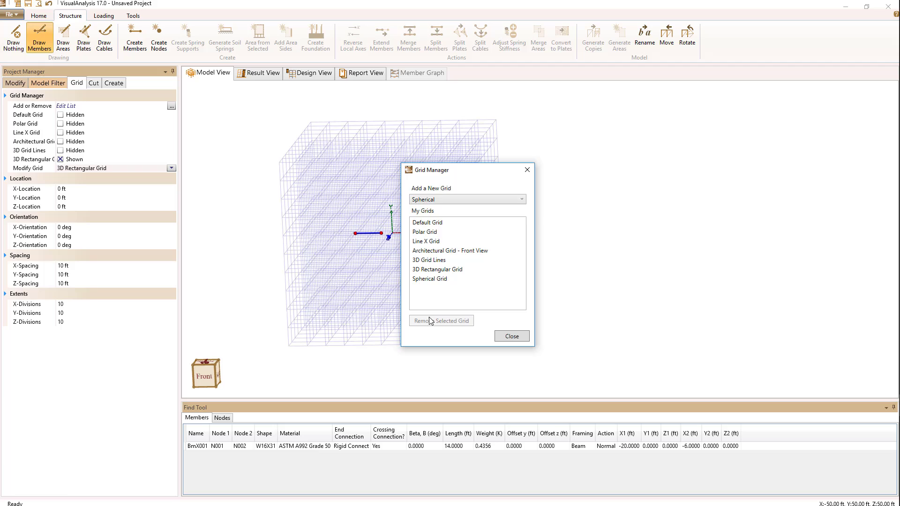
left_click(511, 337)
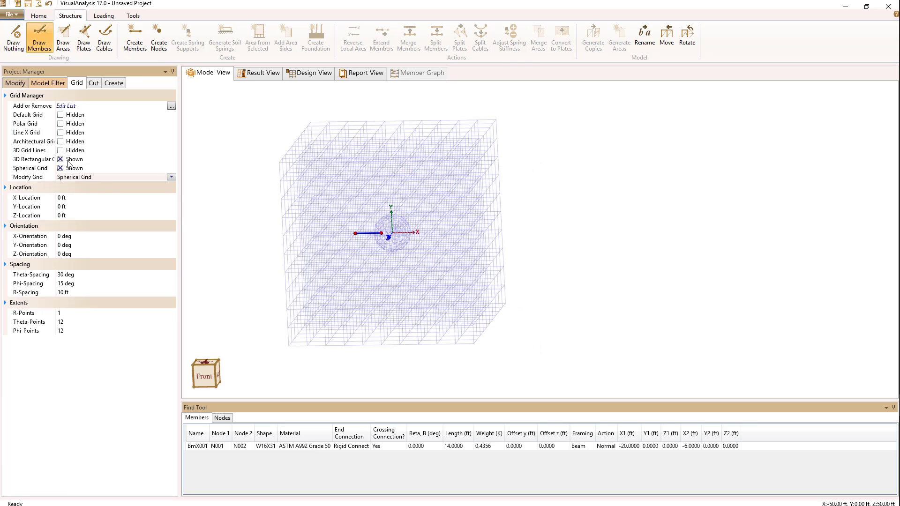
left_click(60, 160)
scroll(337, 262, "up", 3)
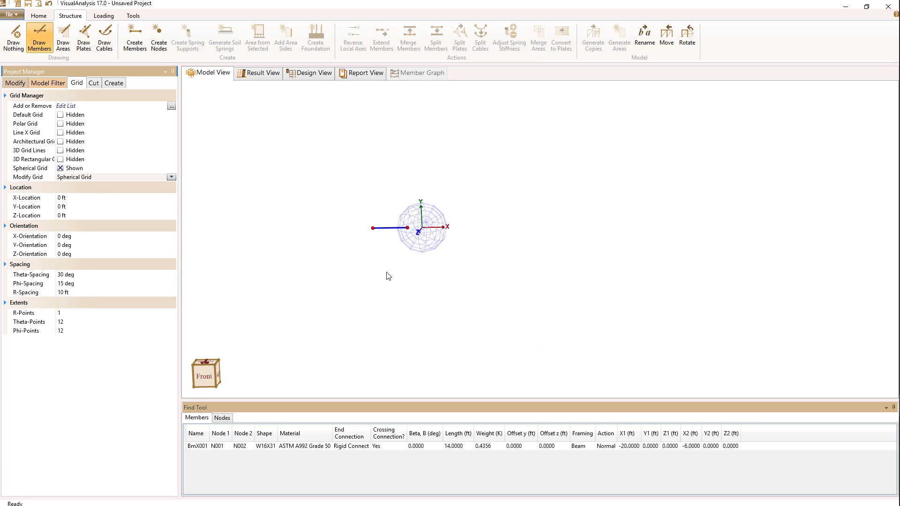
scroll(422, 277, "up", 4)
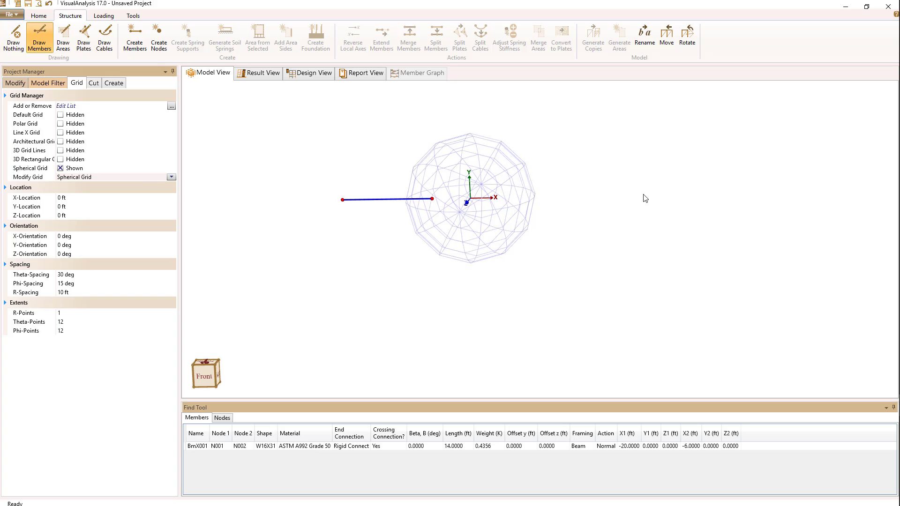
middle_click_drag(606, 230, 548, 315)
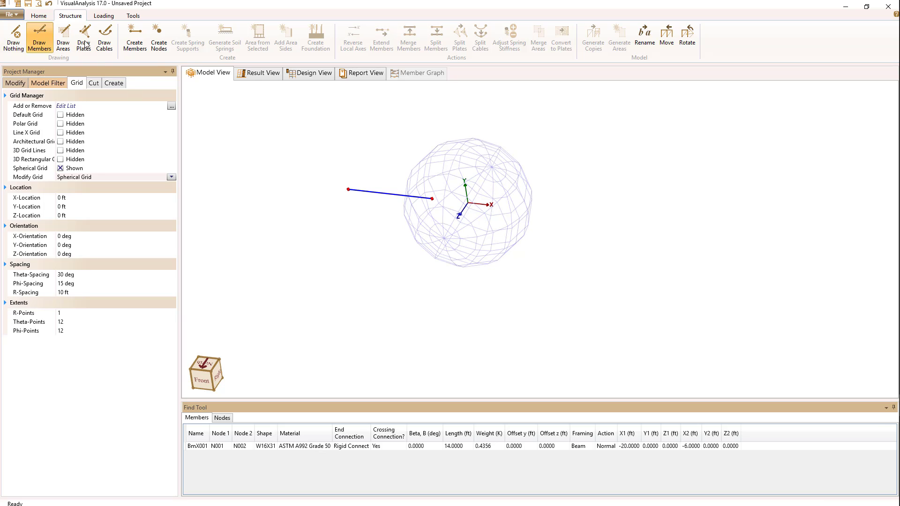
- Draw a 10 ft member on the spherical grid from X 8.66, Z 5 ft to X 0, Z 10 ft, and hide the grid
scroll(521, 275, "up", 4)
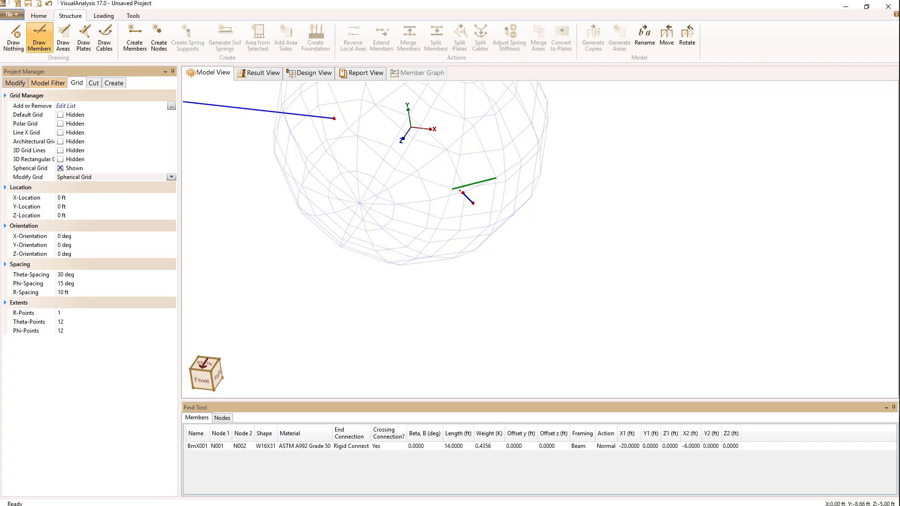
mouse_move(468, 219)
left_mouse_down()
mouse_move(455, 207)
mouse_move(449, 216)
mouse_move(403, 197)
mouse_move(349, 206)
mouse_move(359, 204)
left_mouse_up()
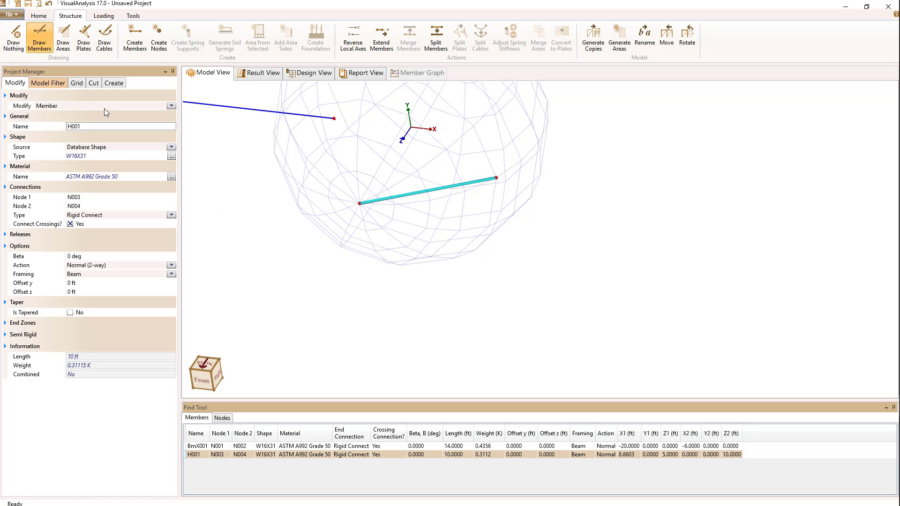
left_click(77, 83)
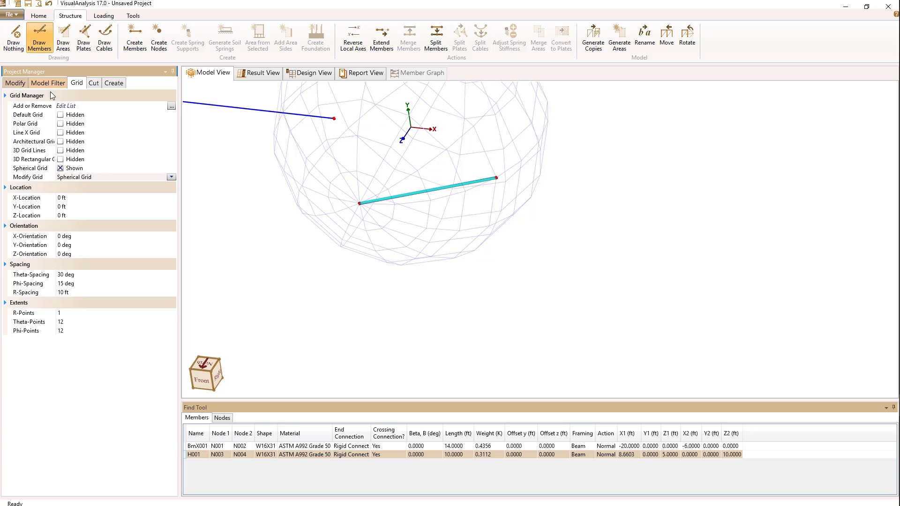
left_click(61, 169)
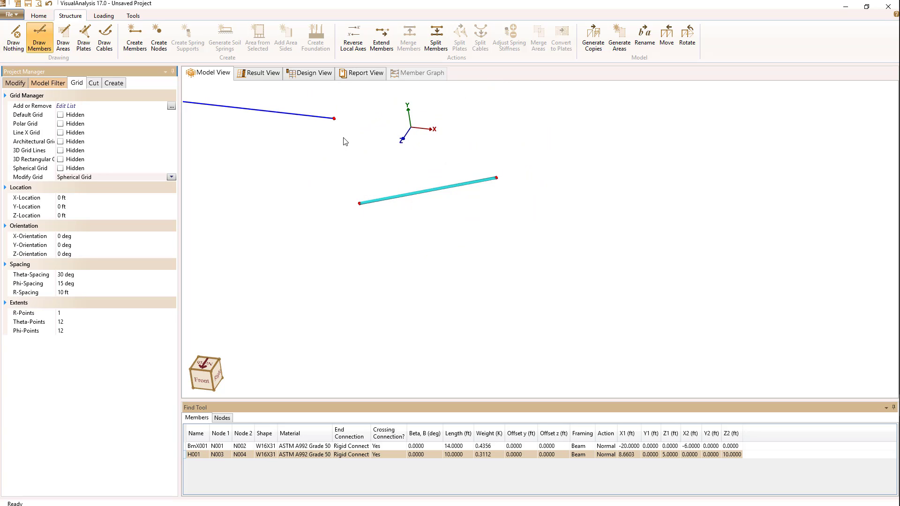
- Without a grid, draw a member from the first beam's end node at X -6 ft to the second member's node at Z 10 ft
left_click(334, 118)
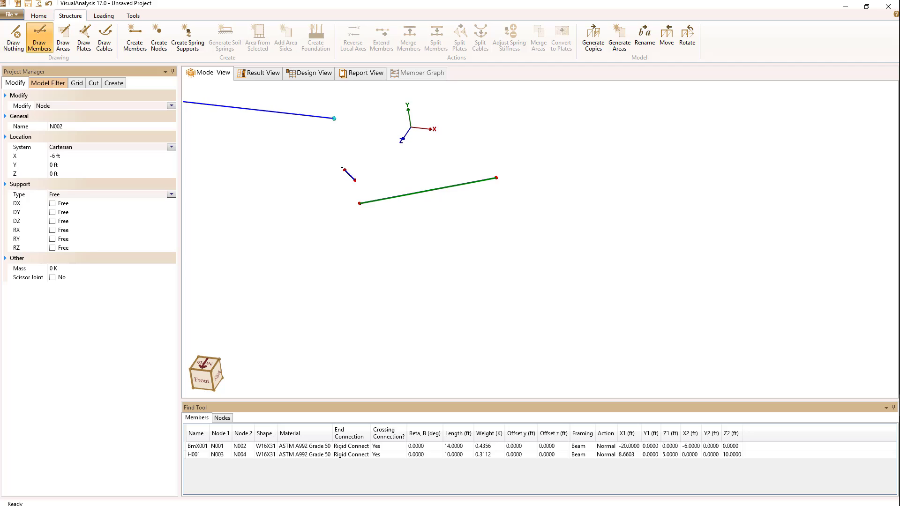
left_click(359, 203)
key("Escape")
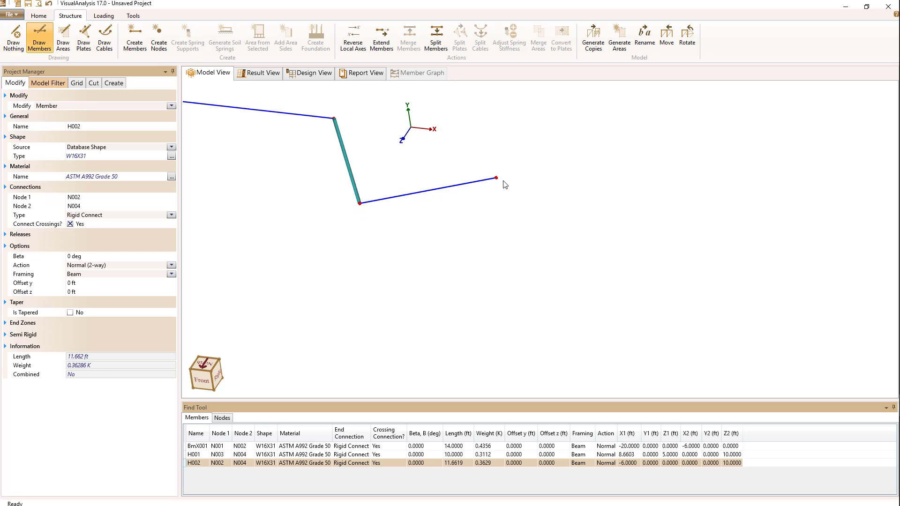